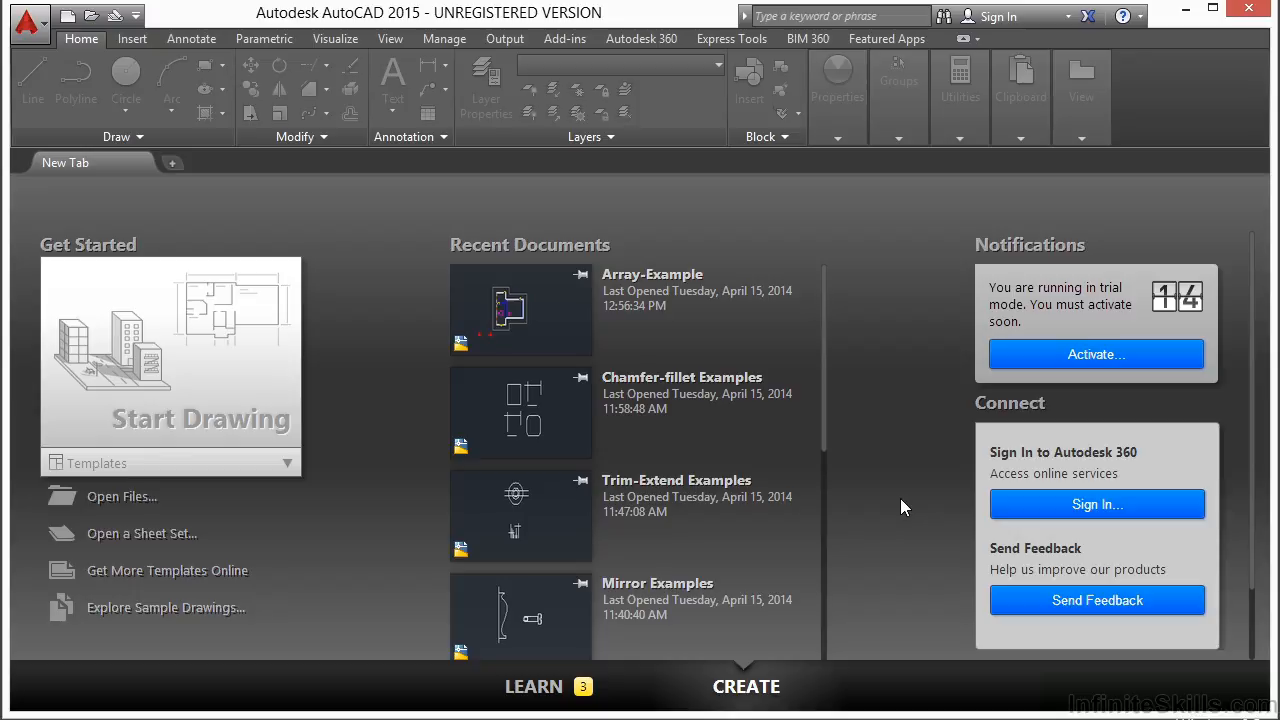
Open the drawing architectural_-_annotation_scaling_and_multileaders.dwg from folder 06.
click(116, 496)
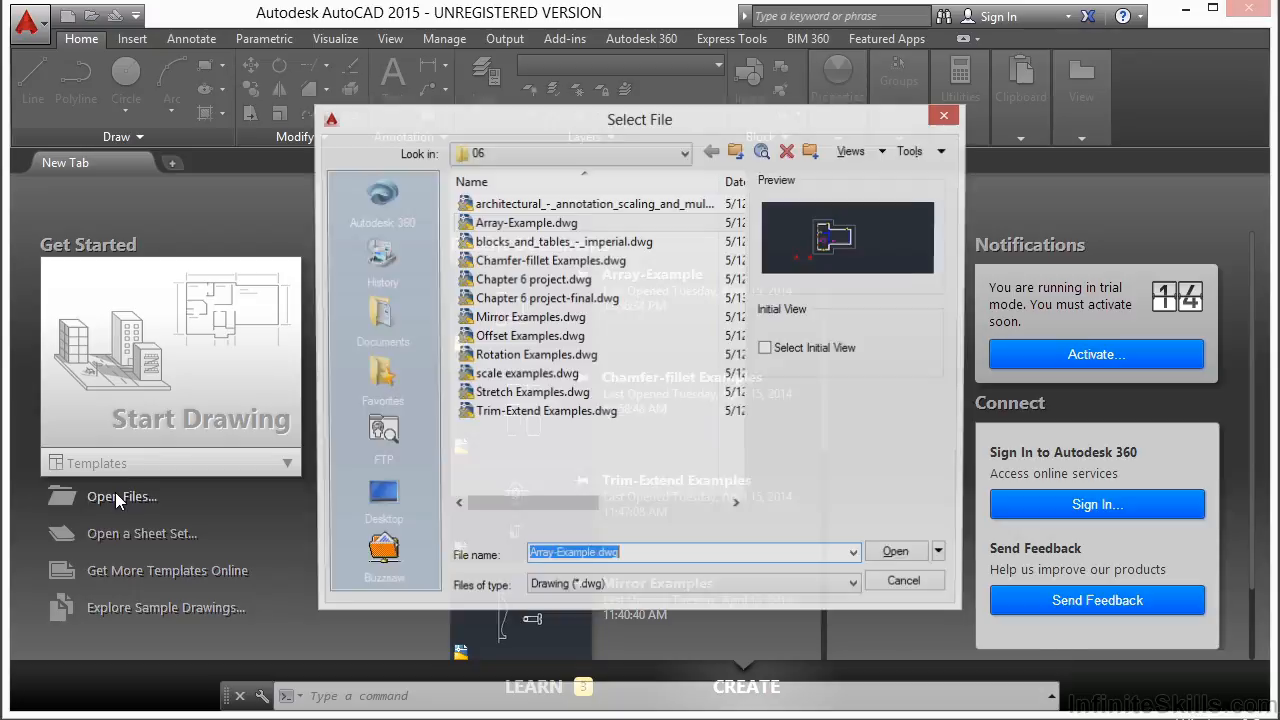
click(554, 205)
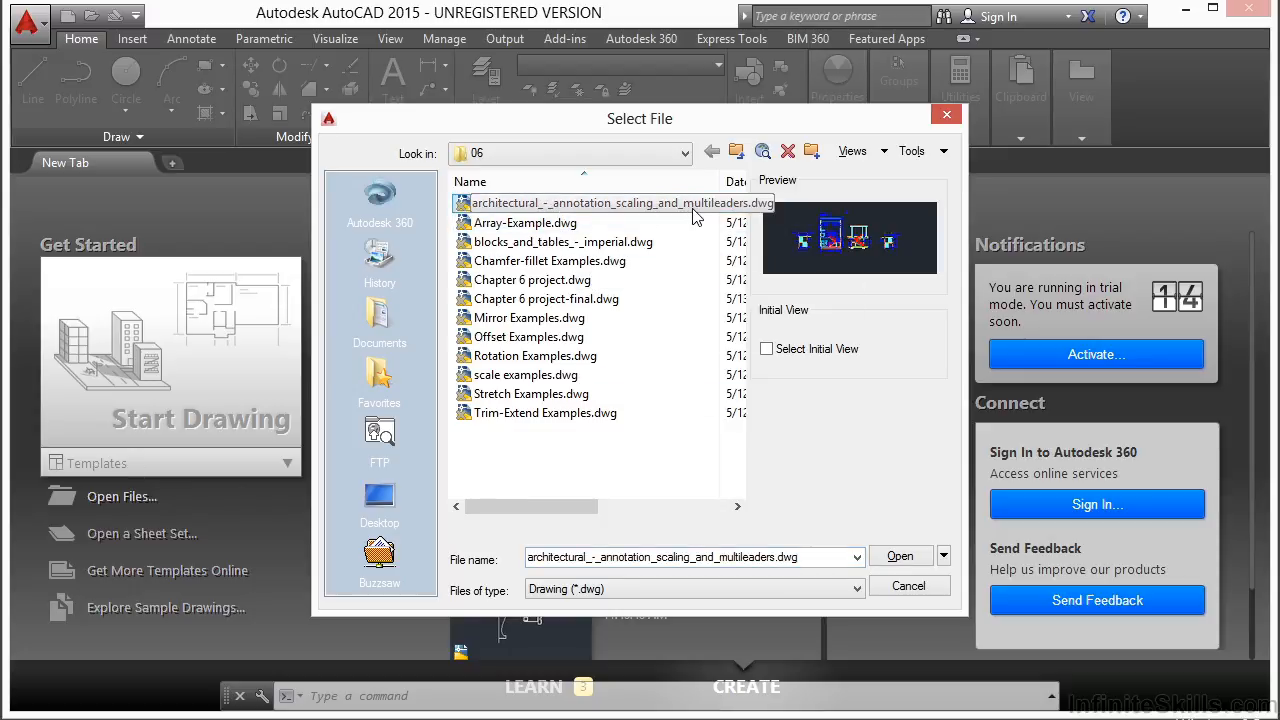
click(890, 557)
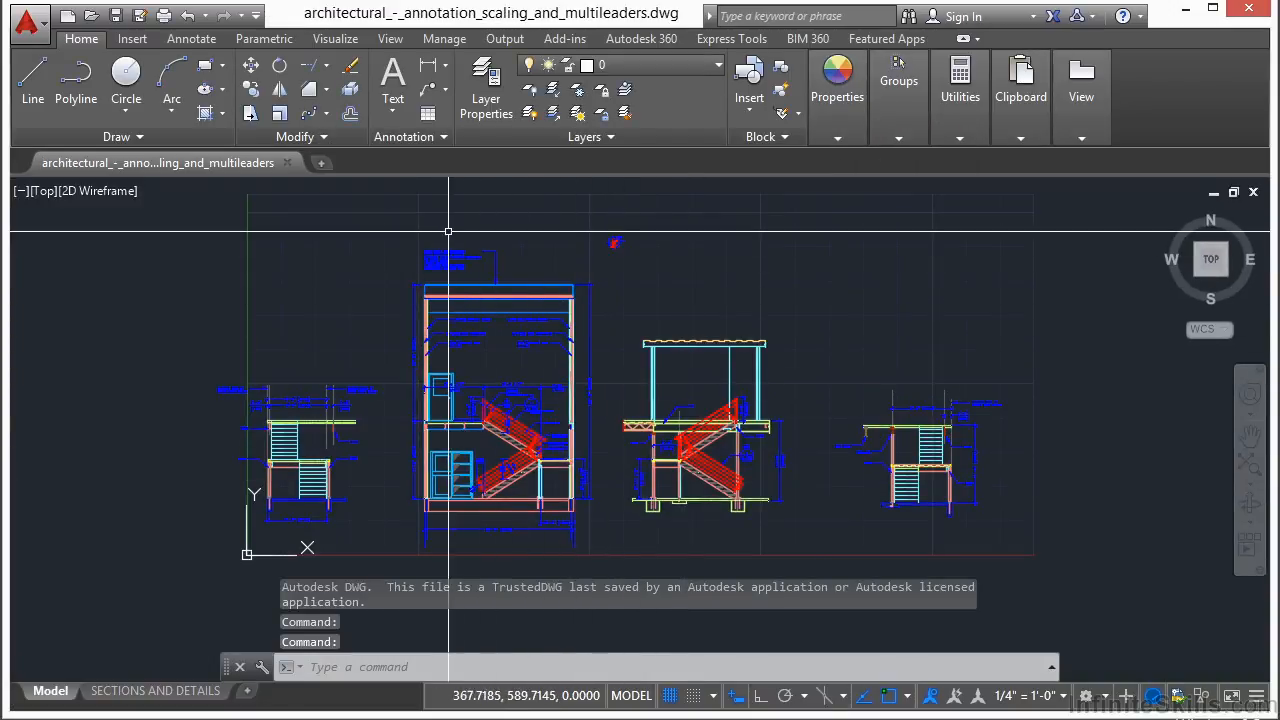
Display the Properties palette beside the drawing with no objects selected.
scroll(435, 241, up, 2)
scroll(435, 241, up, 2)
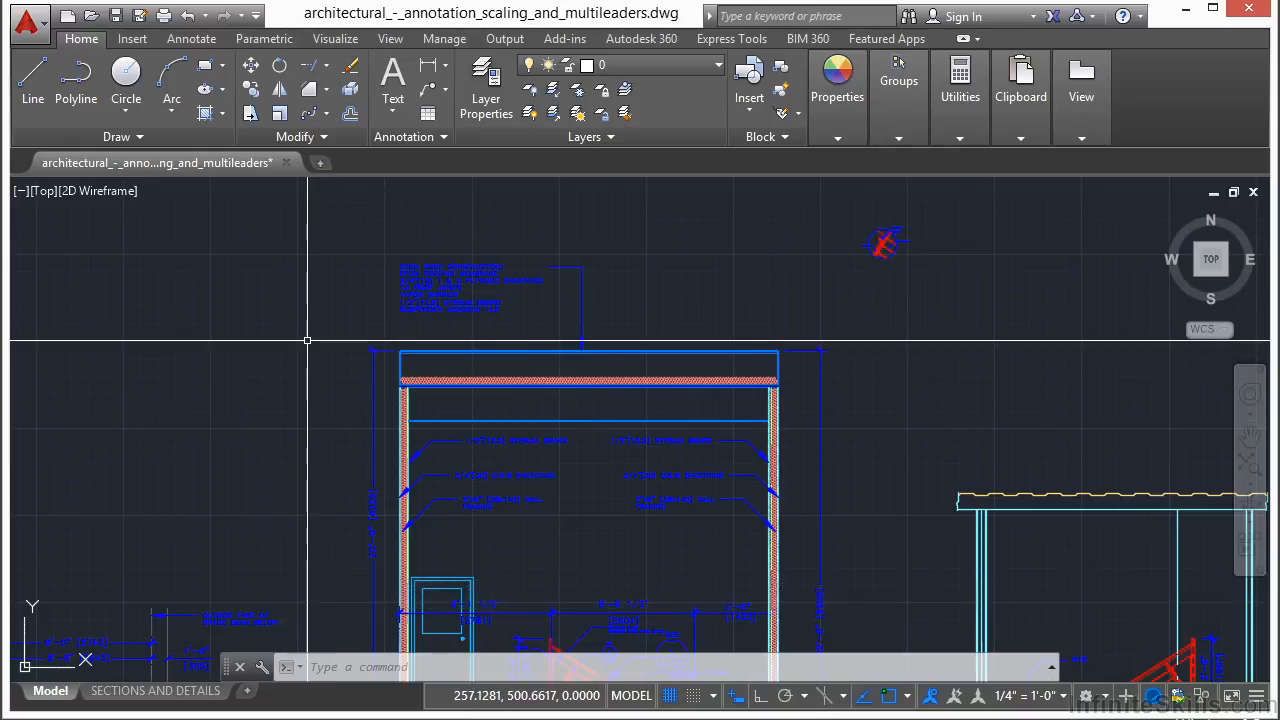
key(ctrl+1)
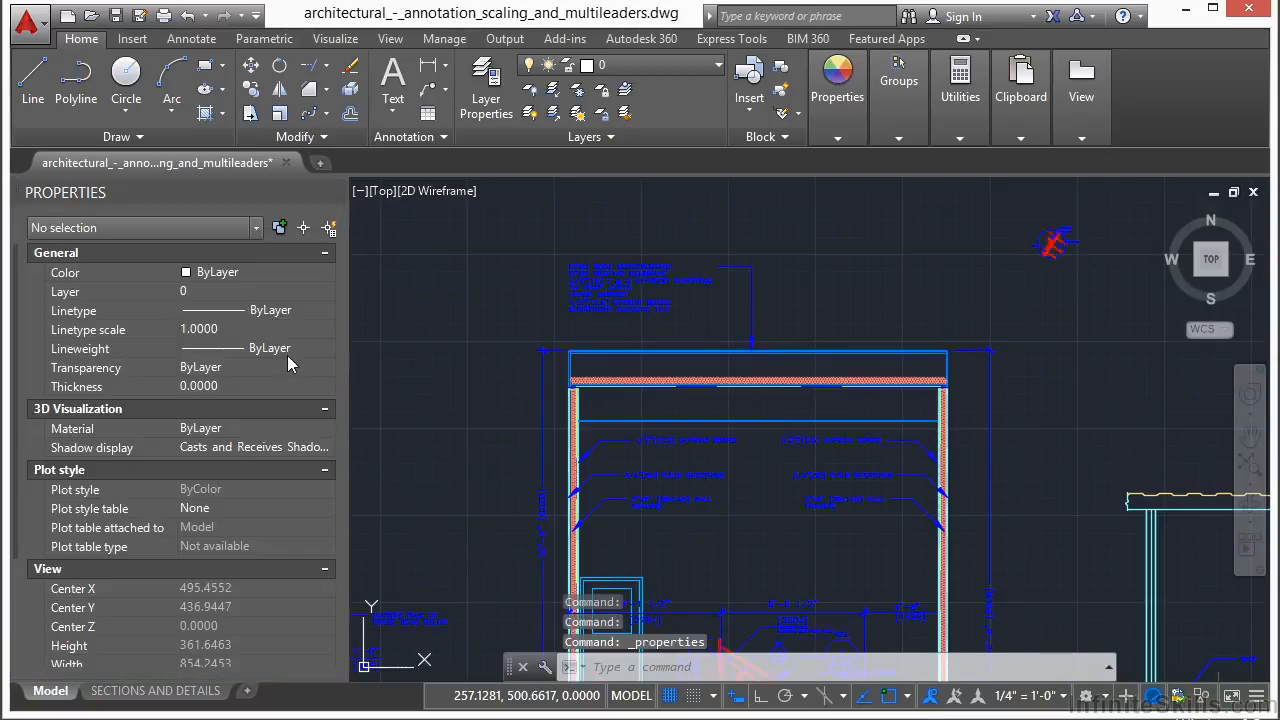
Undock the Properties palette into a floating window, enlarge it and reposition it over the drawing.
mouse_move(137, 187)
mouse_down()
mouse_move(171, 199)
mouse_move(250, 118)
mouse_move(445, 140)
mouse_move(383, 140)
mouse_up()
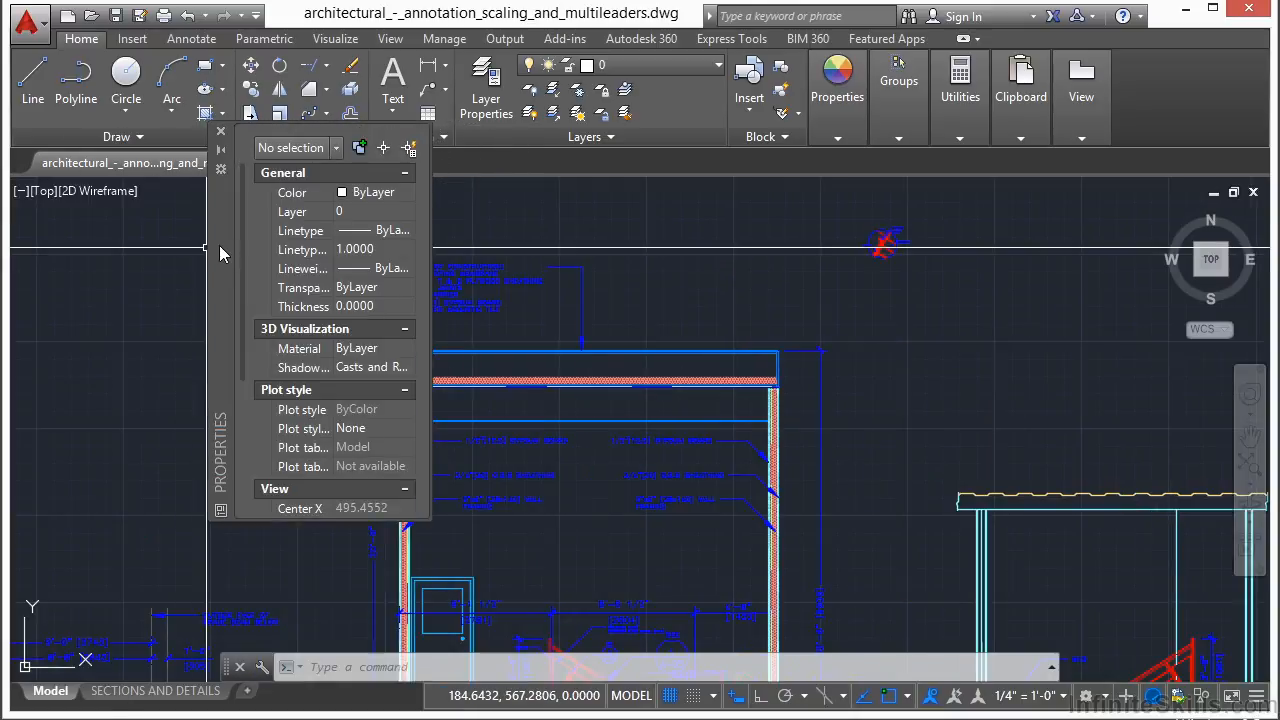
drag(220, 247, 233, 249)
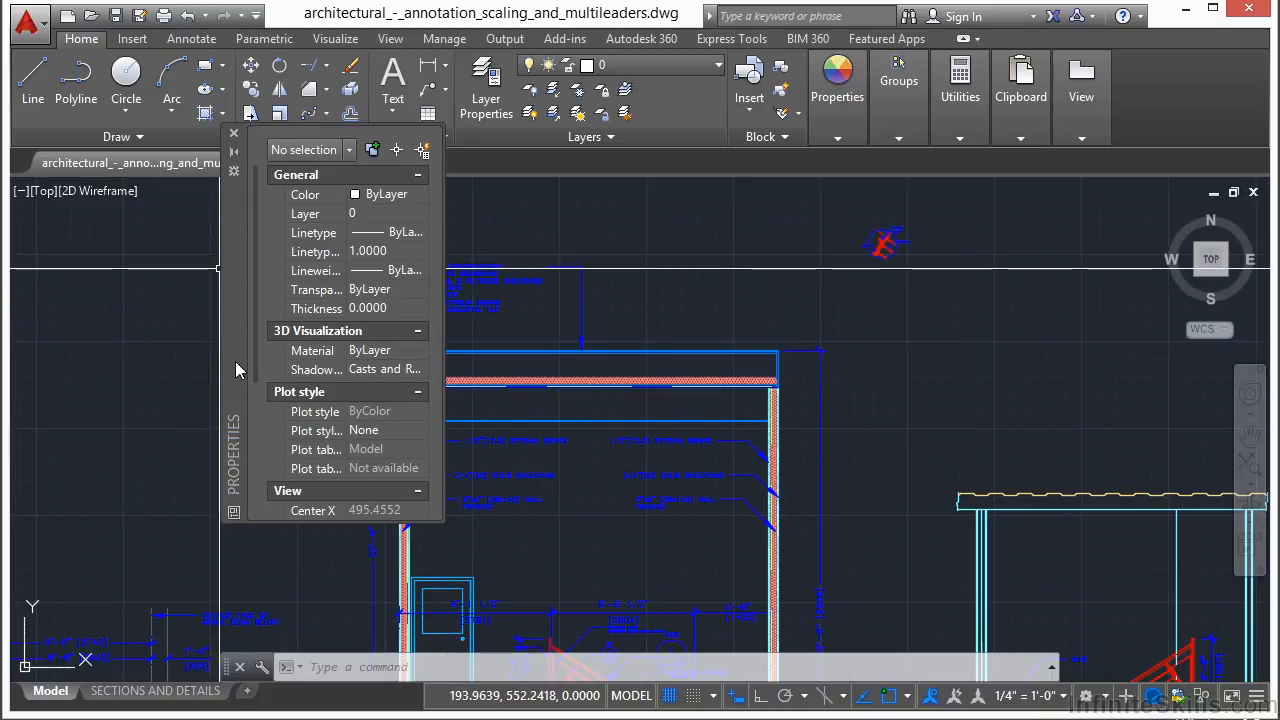
mouse_move(234, 354)
mouse_down()
mouse_move(265, 344)
mouse_move(431, 377)
mouse_move(243, 372)
mouse_move(219, 349)
mouse_up()
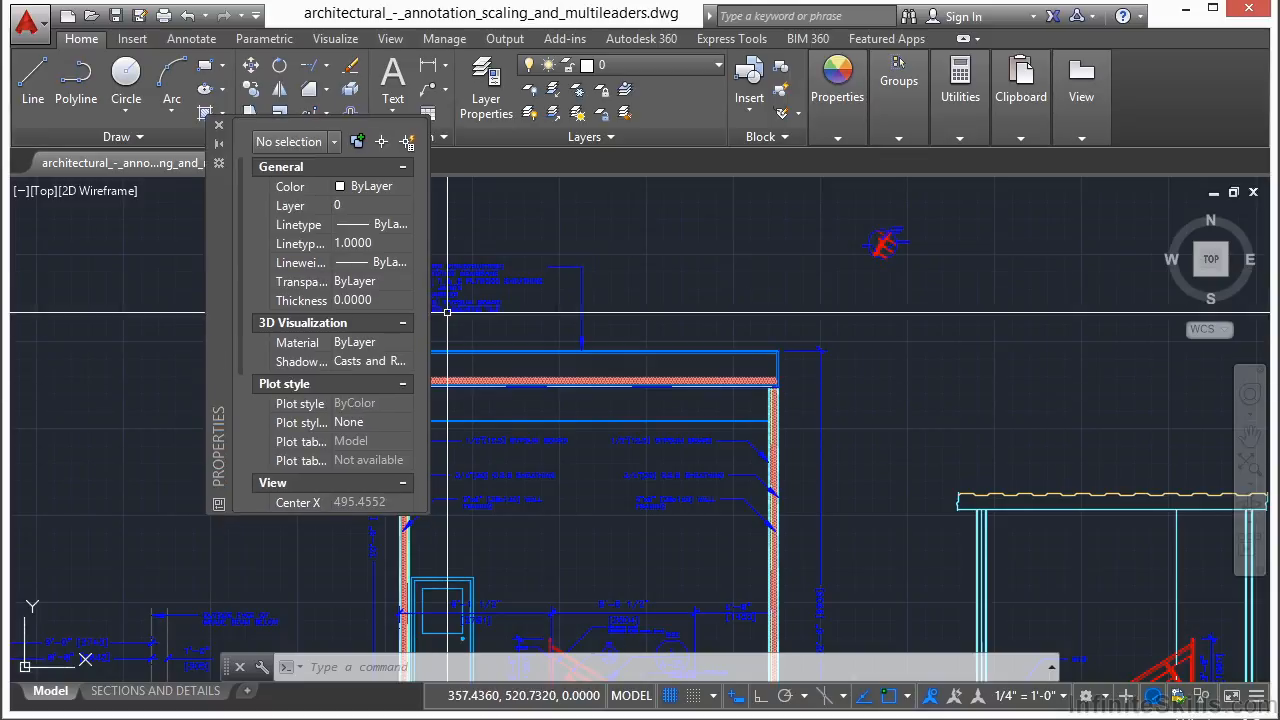
drag(440, 229, 646, 240)
drag(361, 527, 357, 618)
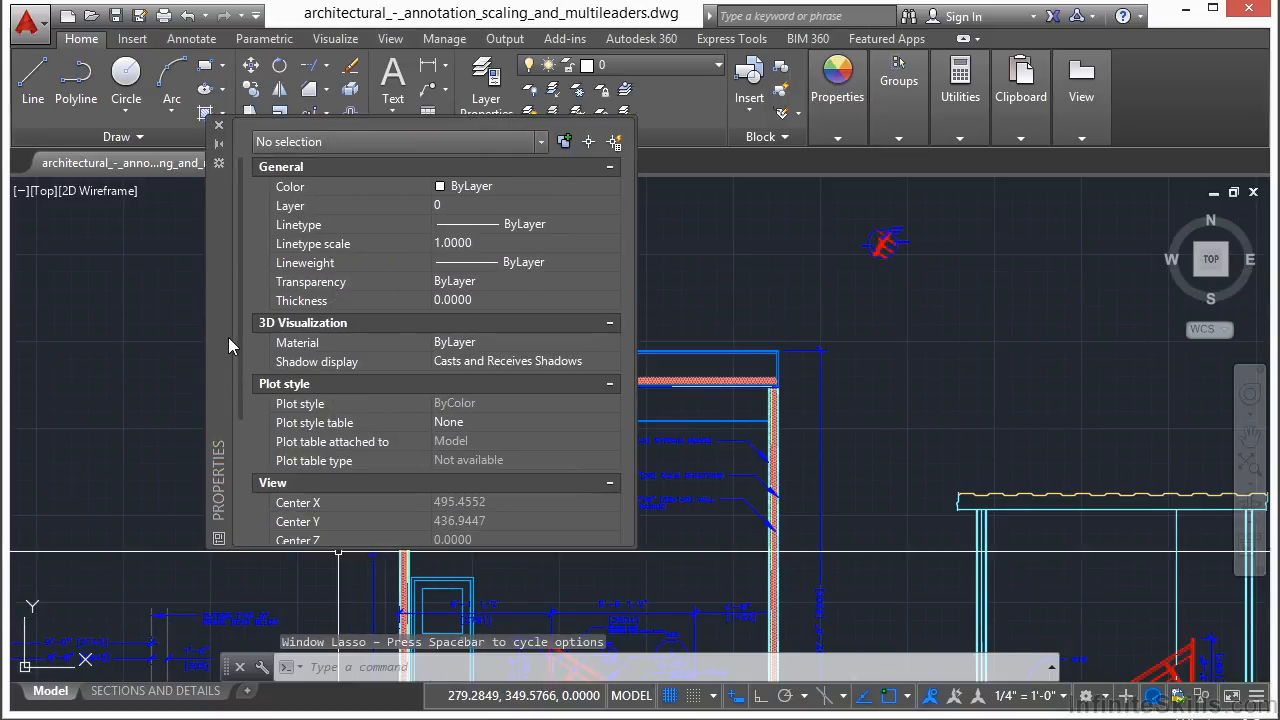
drag(221, 338, 120, 334)
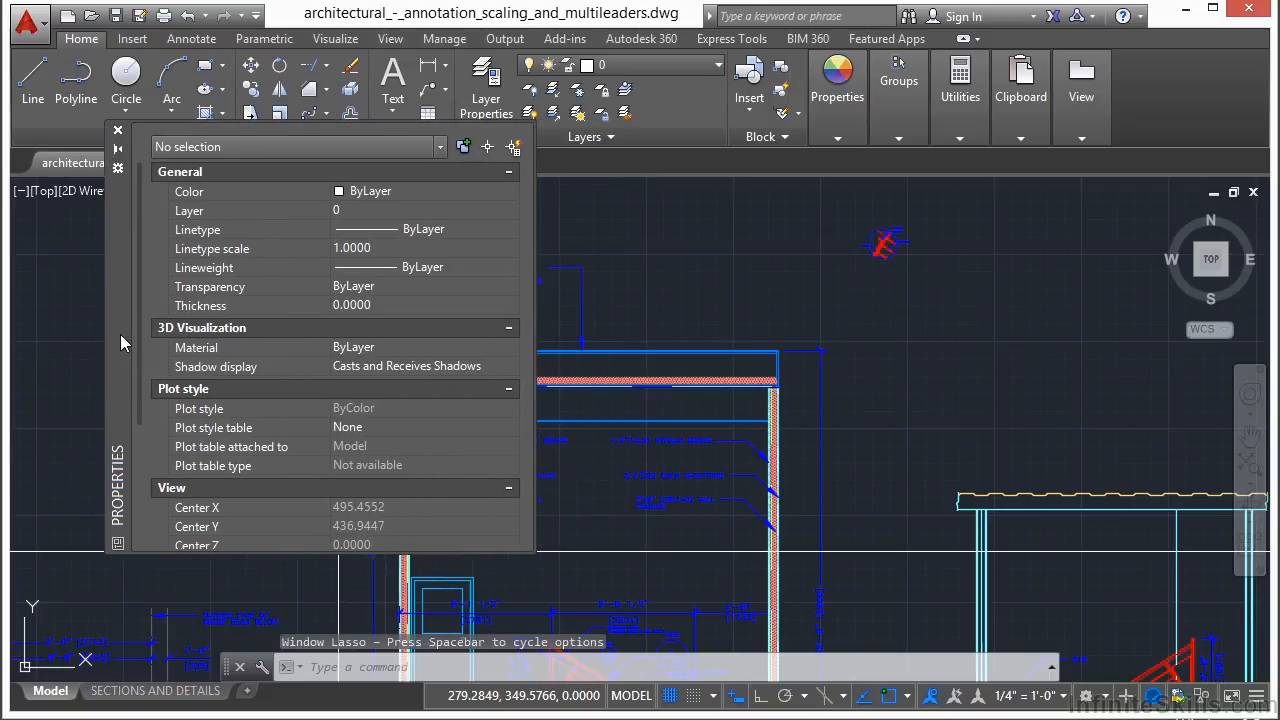
Turn on auto-hide for the floating Properties palette, view its display options and dock it back beside the drawing.
click(118, 152)
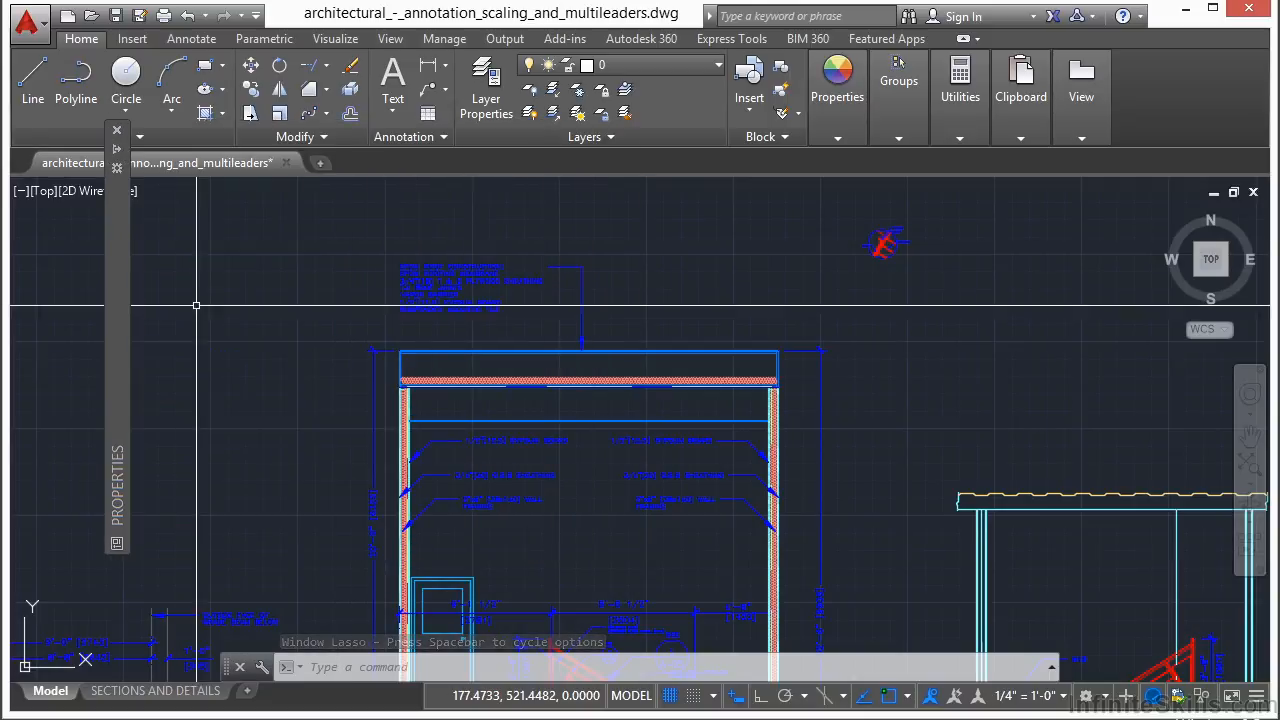
mouse_move(119, 292)
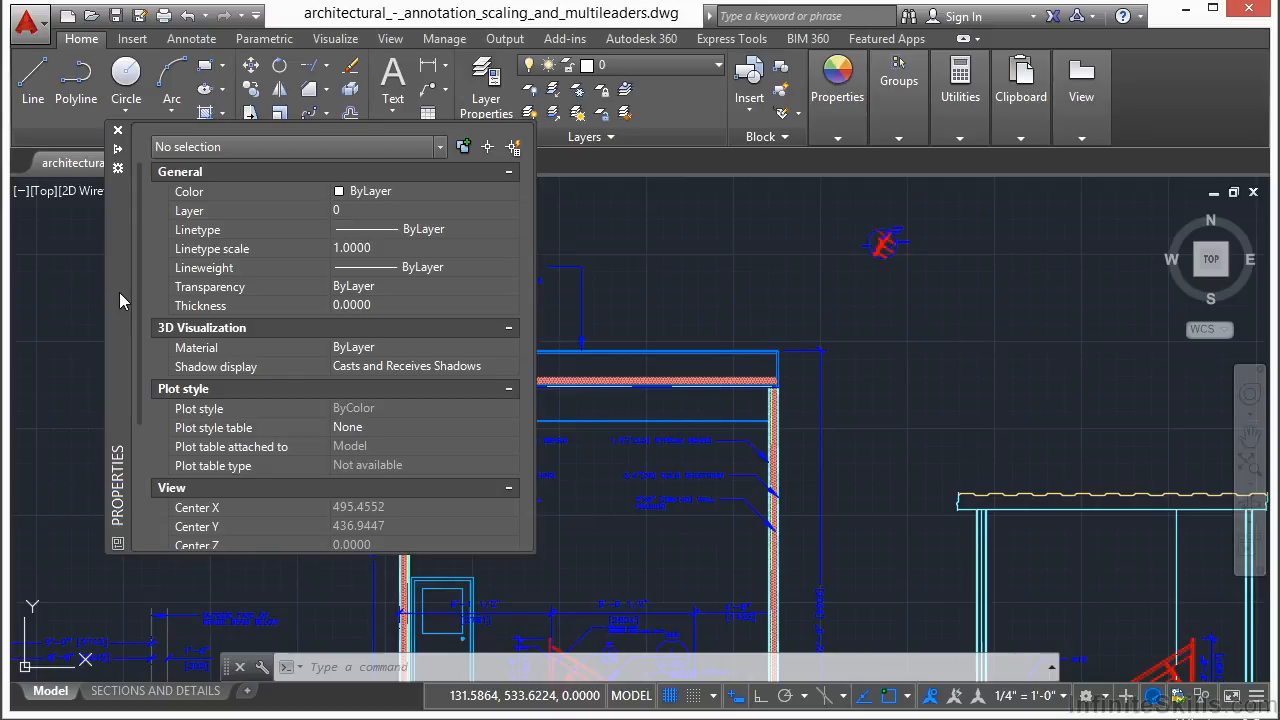
click(118, 168)
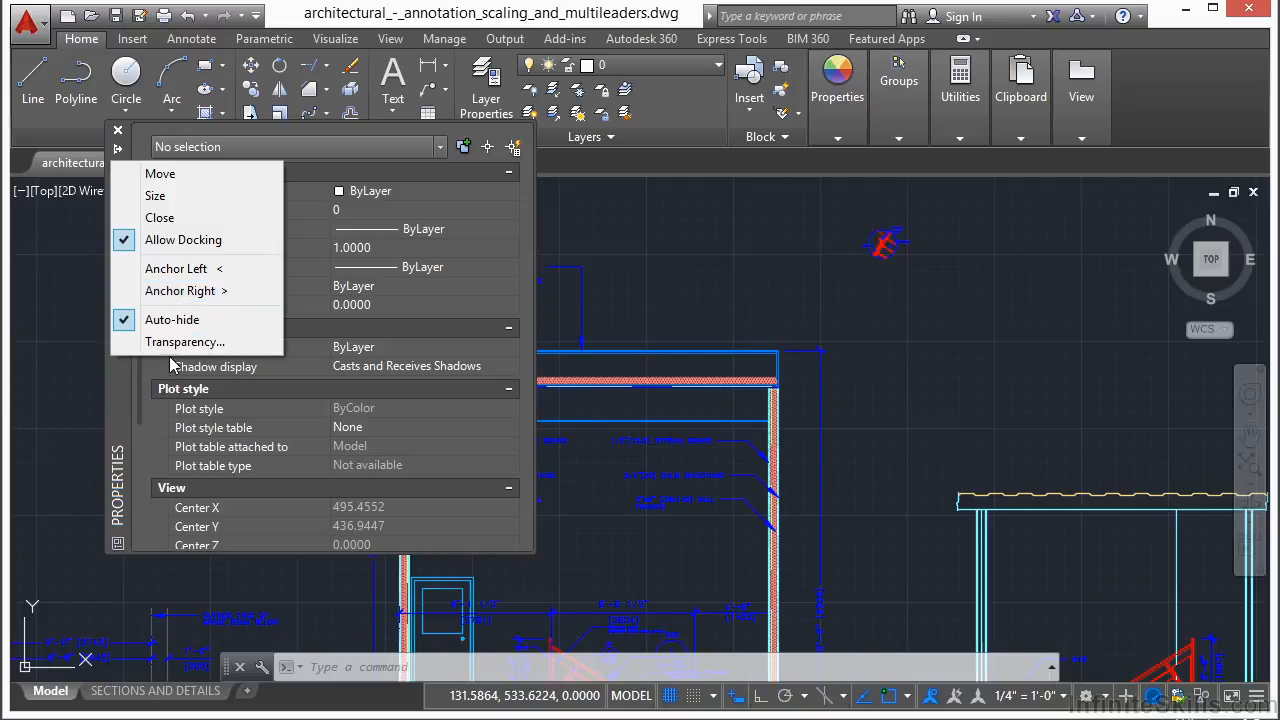
click(119, 388)
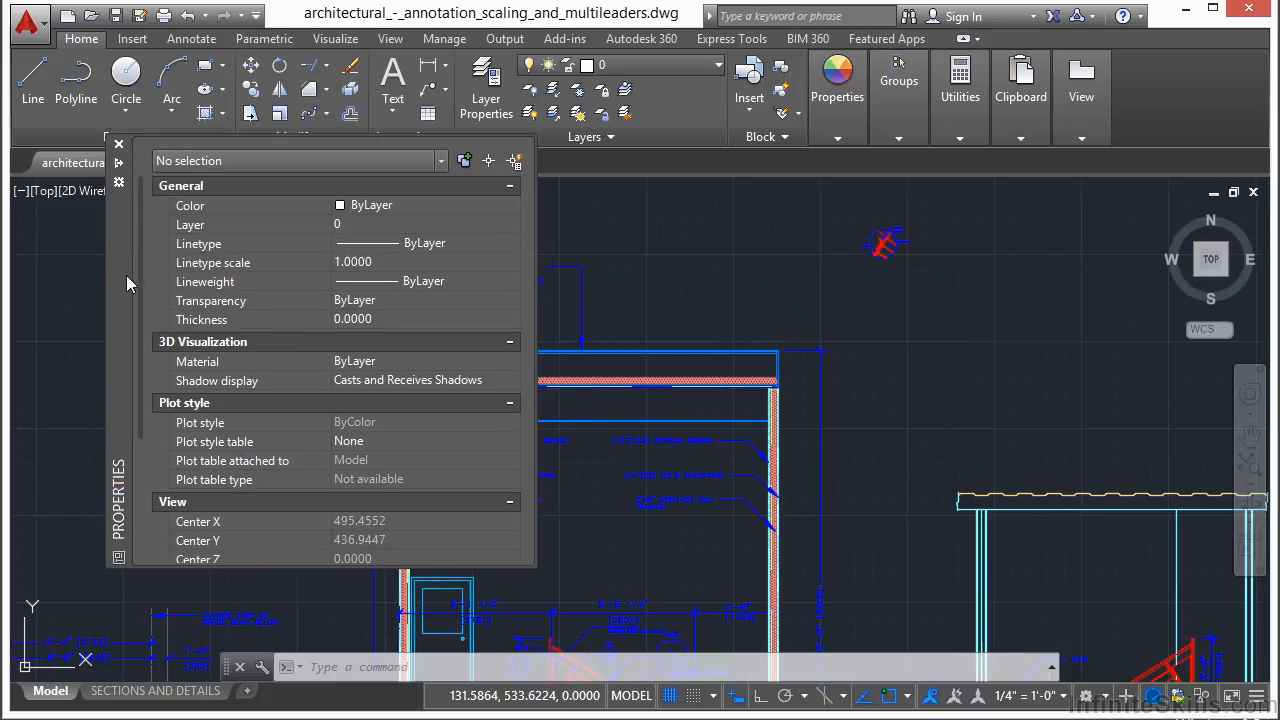
key(ctrl+1)
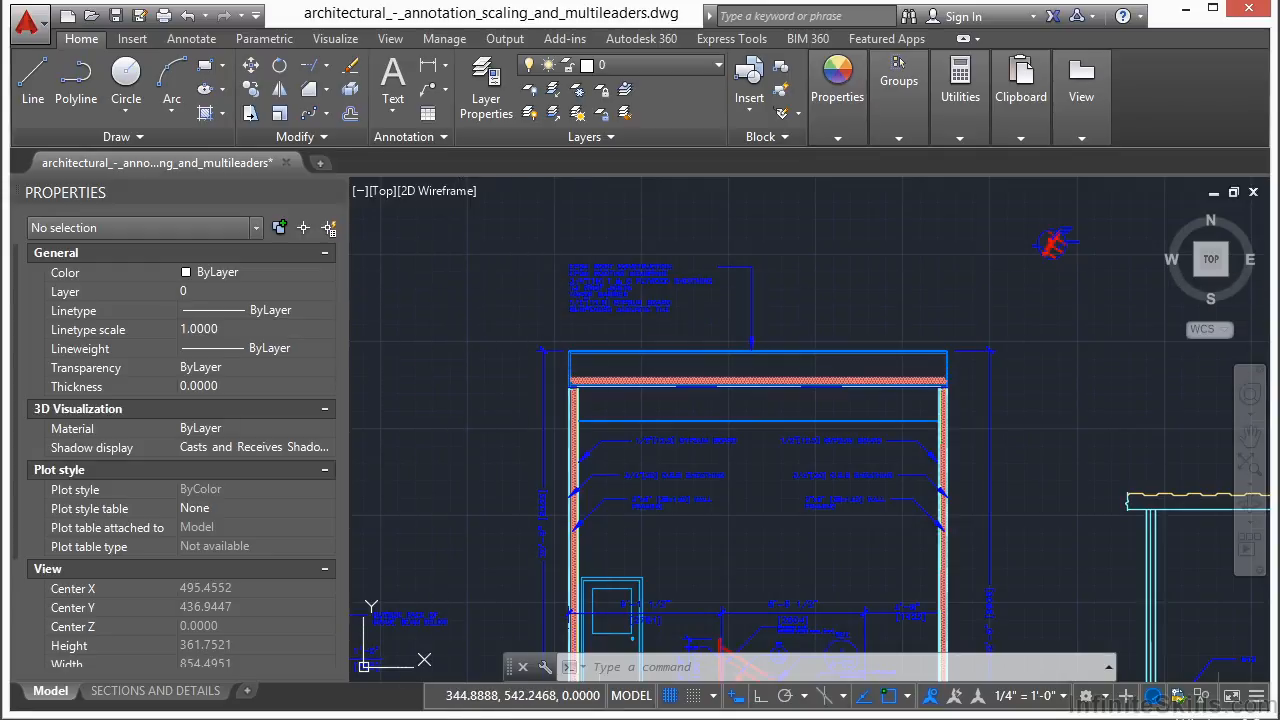
Select the roof construction multileader above the building section and examine its general, leader and text properties.
click(600, 282)
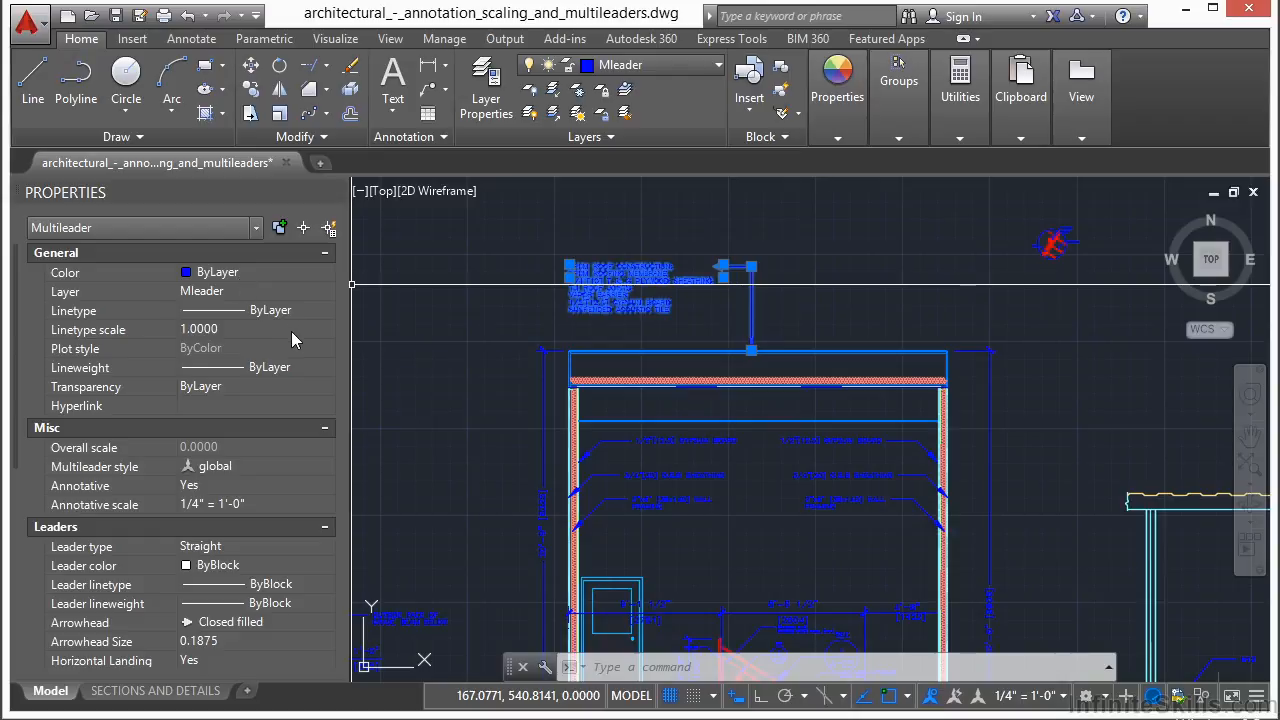
drag(18, 360, 22, 440)
click(39, 438)
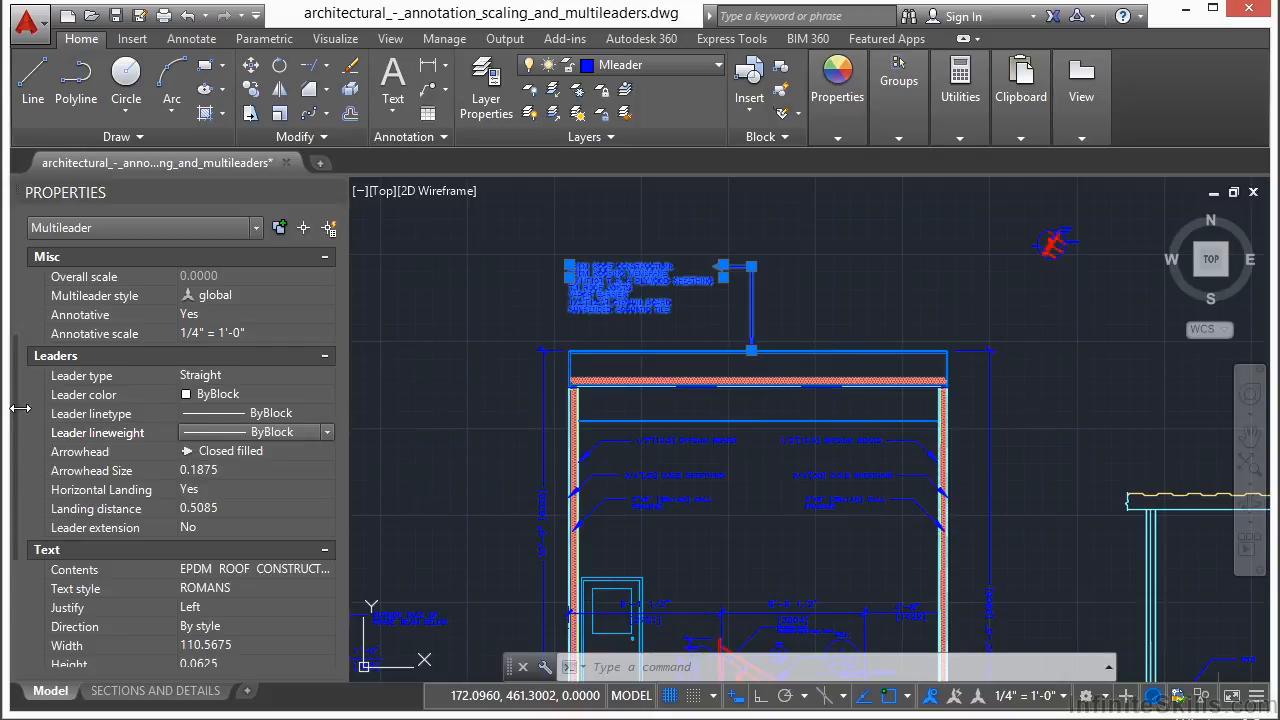
scroll(15, 416, up, 3)
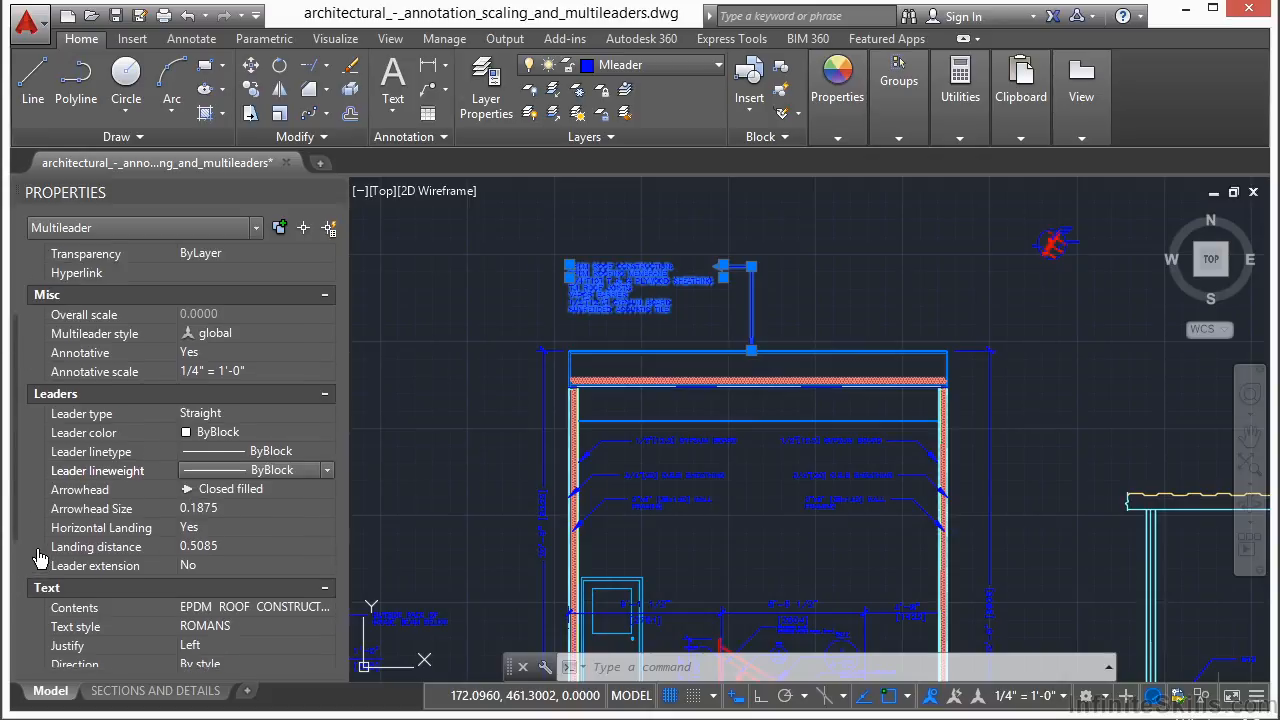
scroll(27, 533, down, 4)
scroll(27, 533, down, 3)
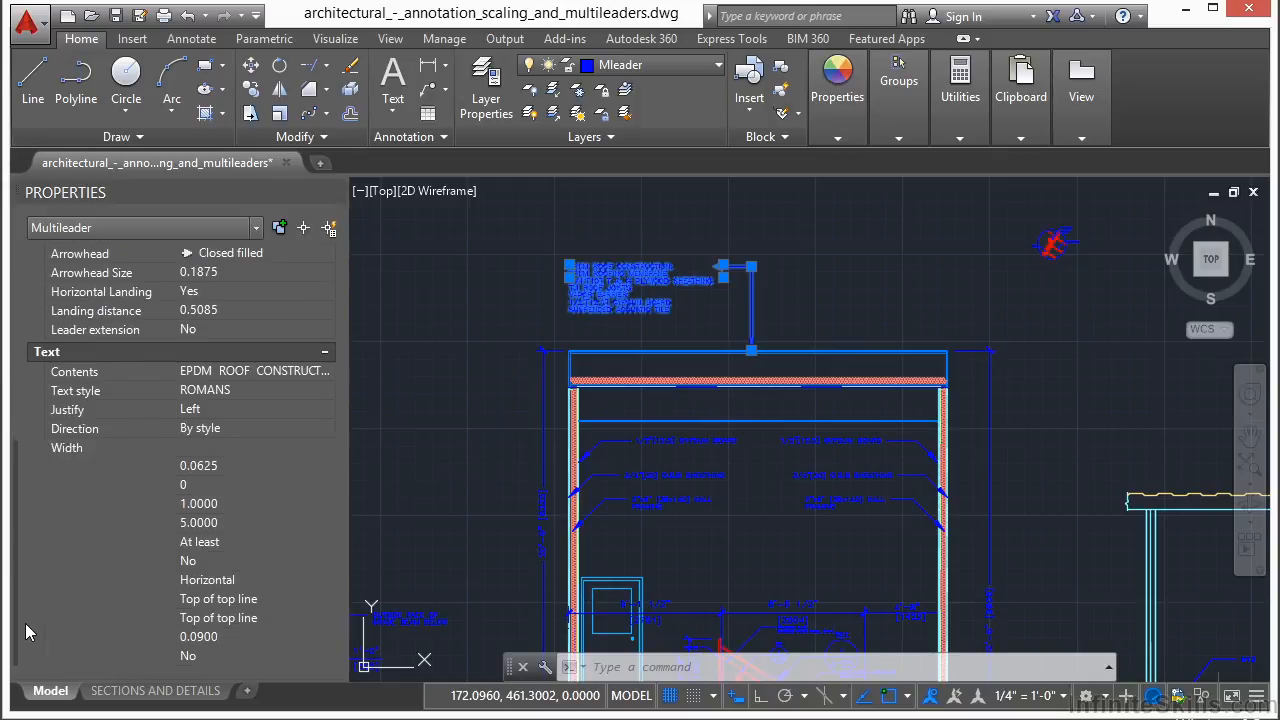
scroll(32, 645, up, 2)
drag(42, 606, 44, 526)
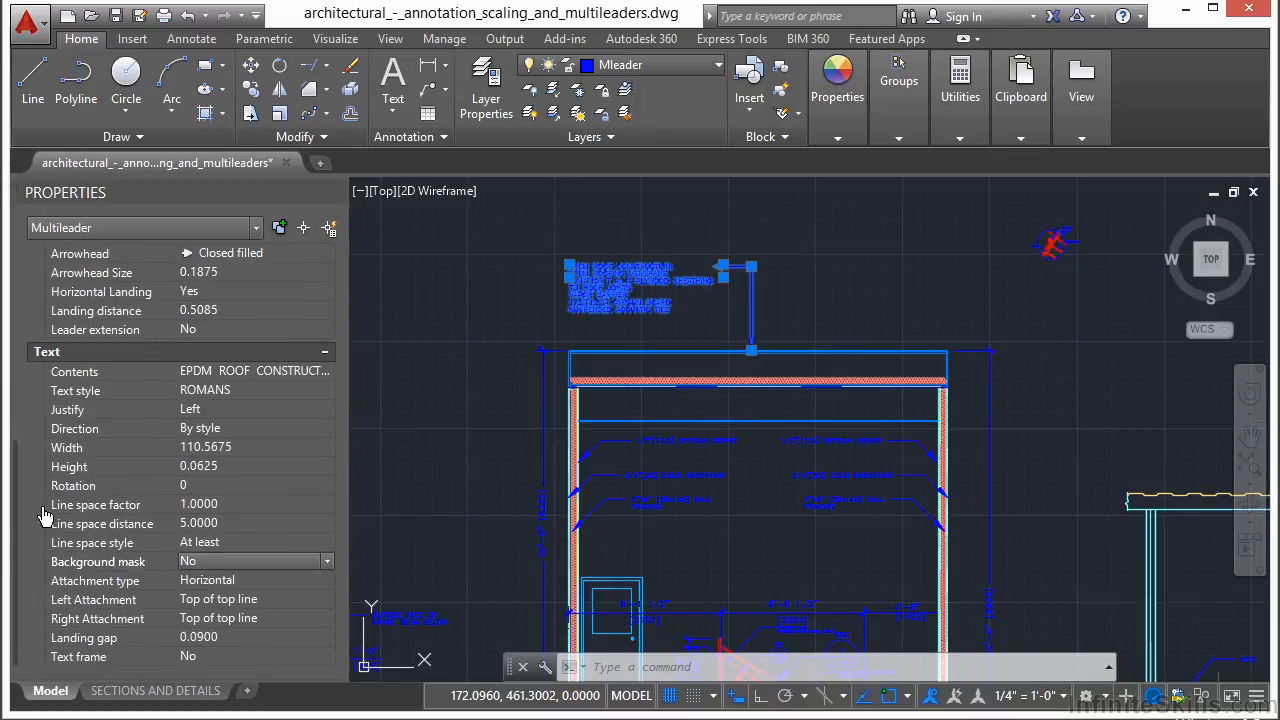
scroll(16, 520, up, 8)
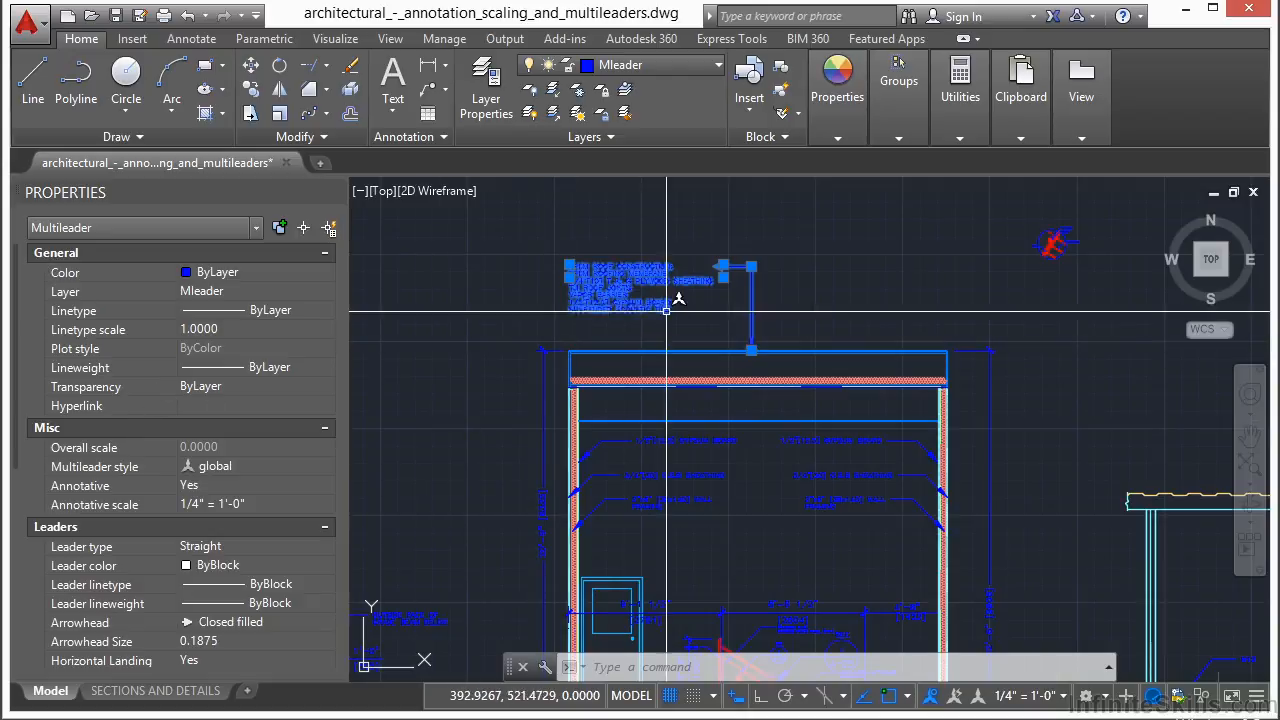
Set the overall color of the roof construction multileader to Red.
scroll(610, 271, up, 6)
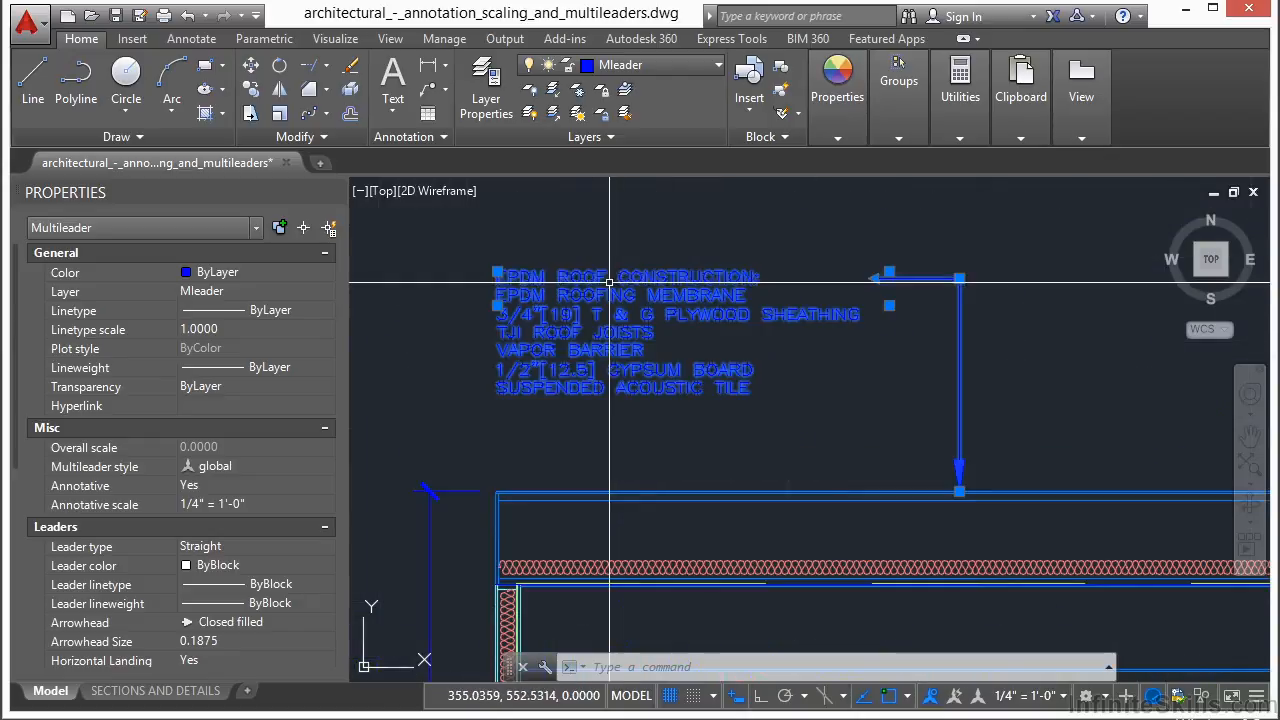
click(237, 272)
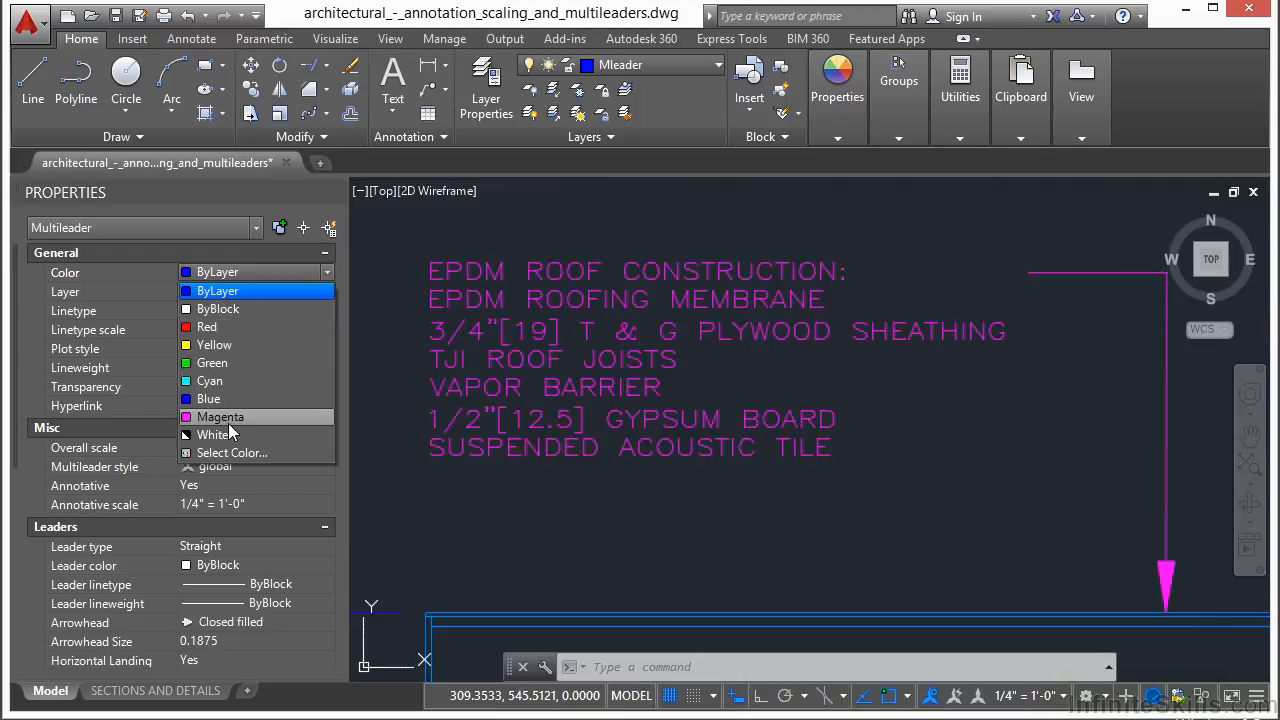
click(216, 329)
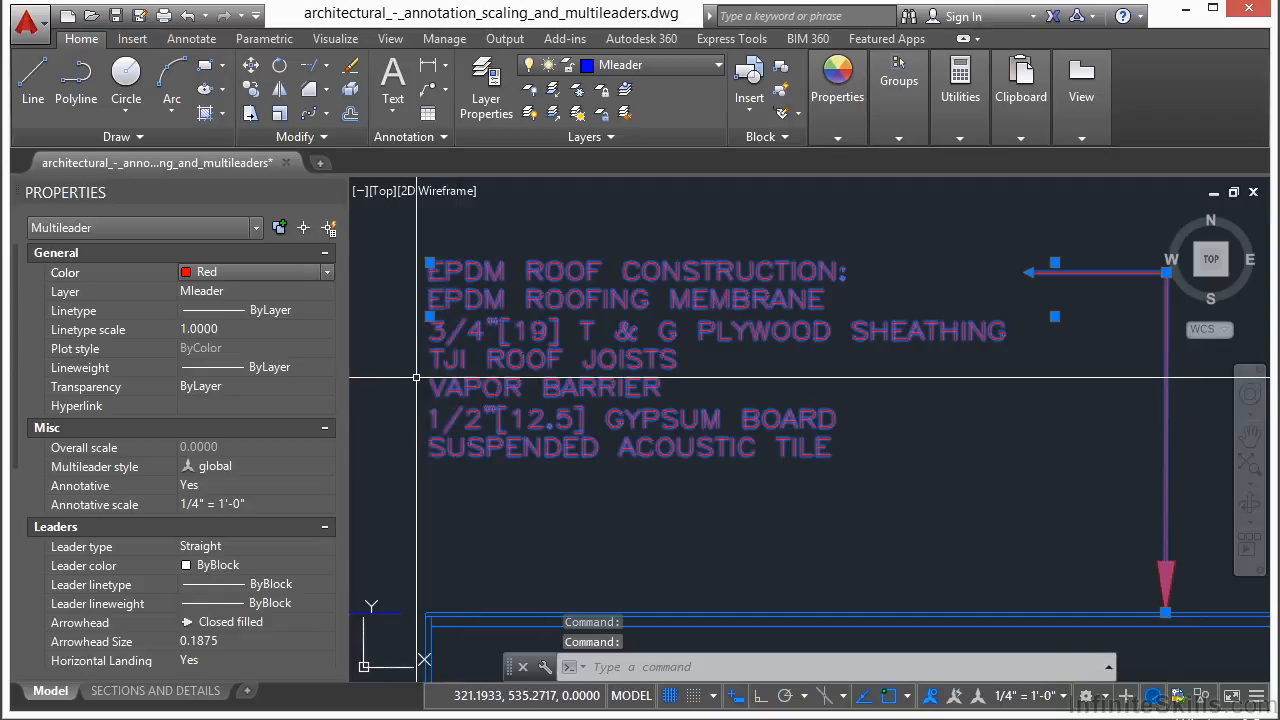
Change the roof construction multileader's leader type to Spline and its leader color to Yellow, and clear the selection.
click(238, 546)
click(238, 546)
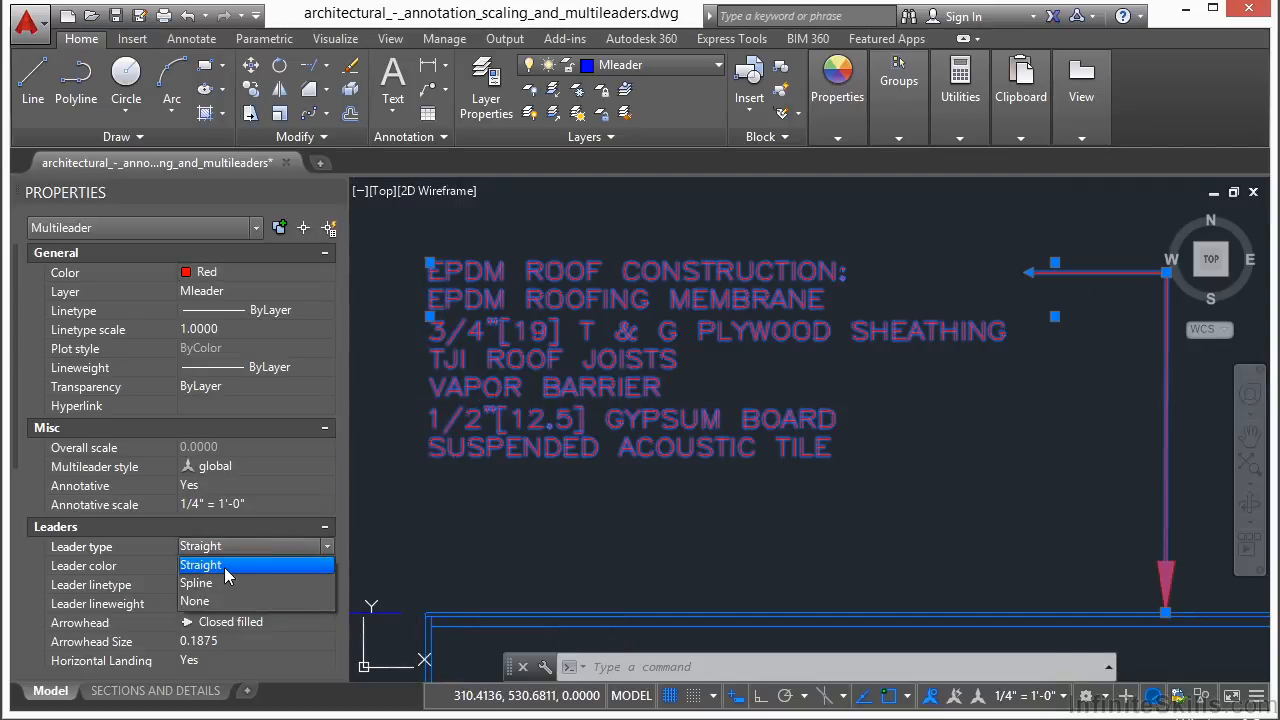
click(226, 586)
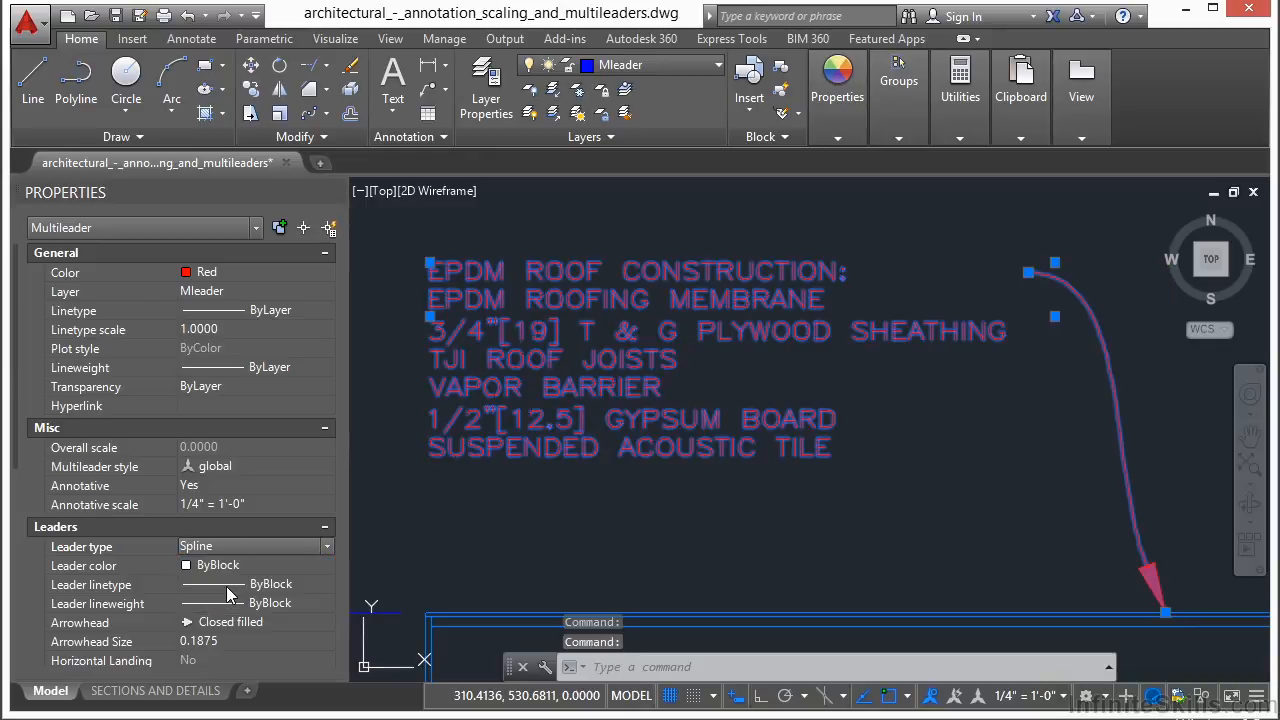
click(240, 562)
click(240, 562)
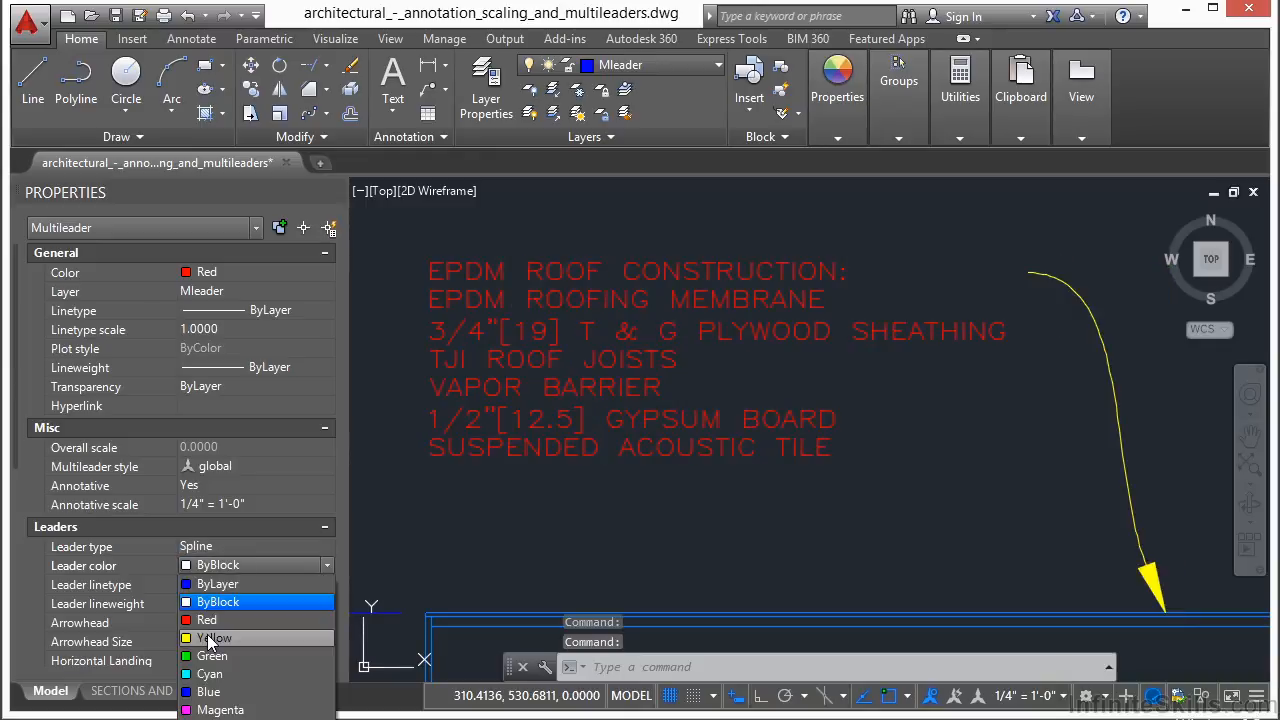
click(210, 641)
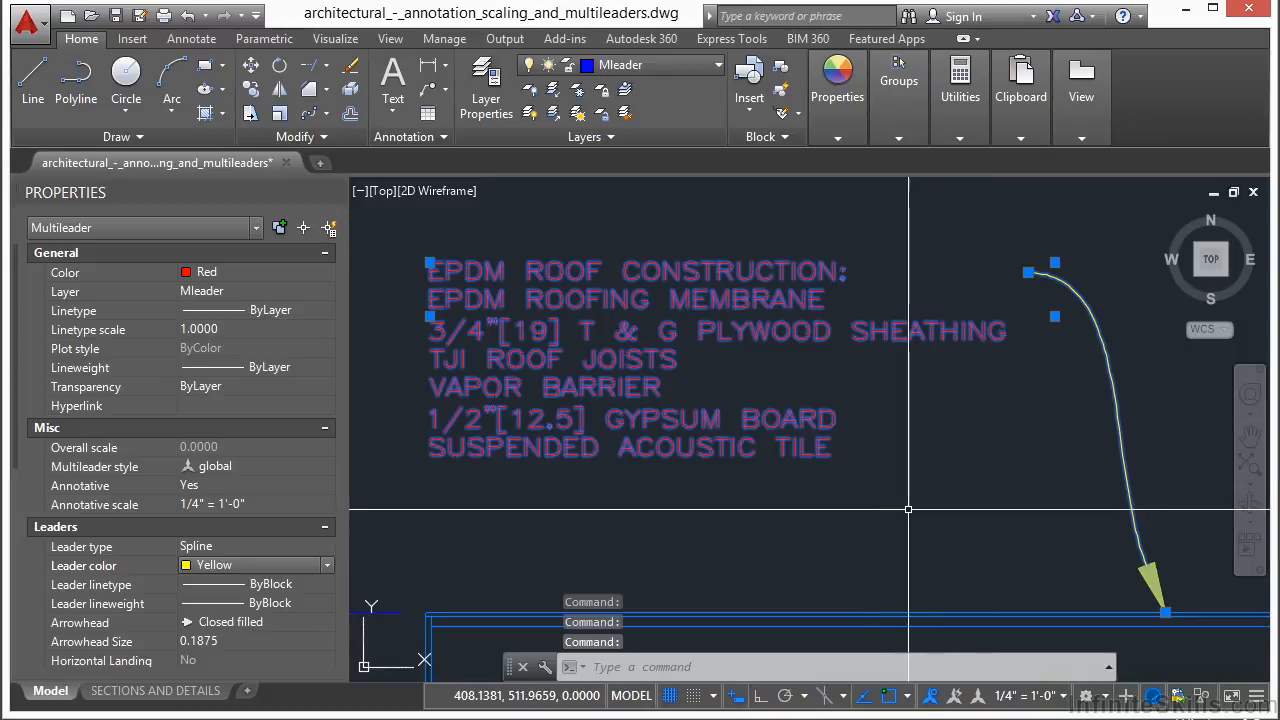
key(Escape)
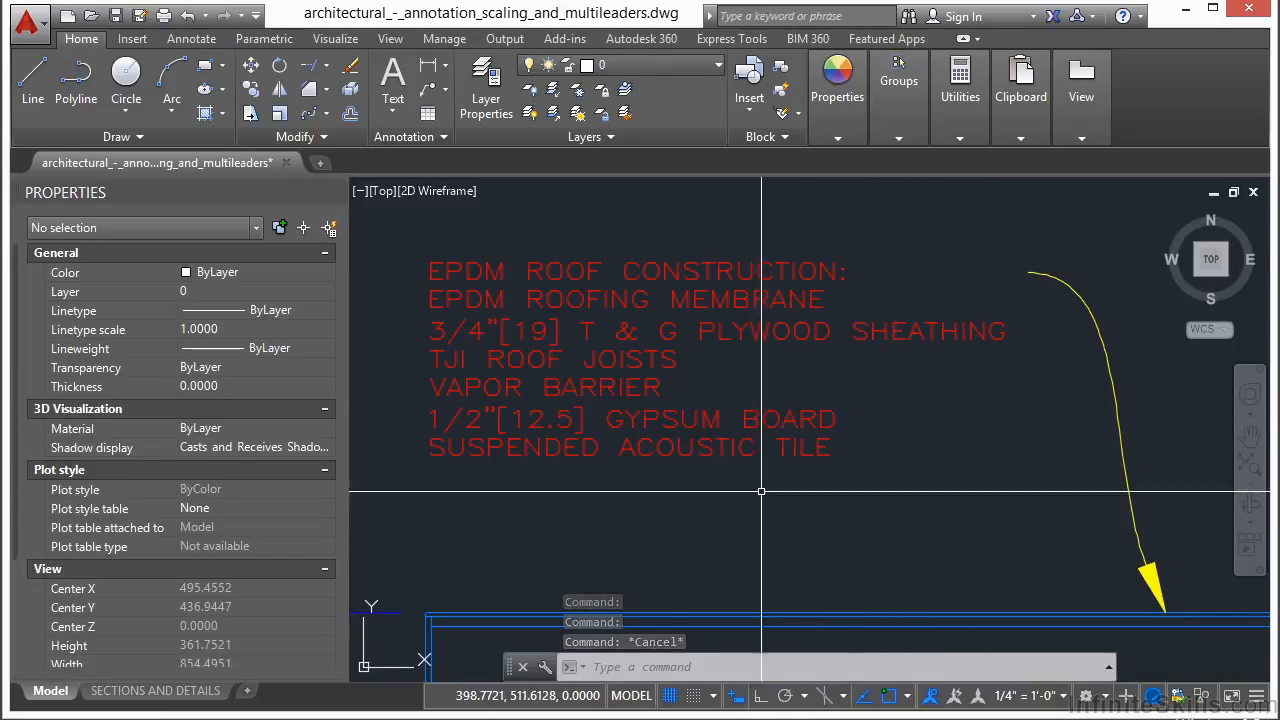
Select the six gypsum board, sheathing and wall framing multileaders inside the section together and set their color to Red.
scroll(820, 425, down, 4)
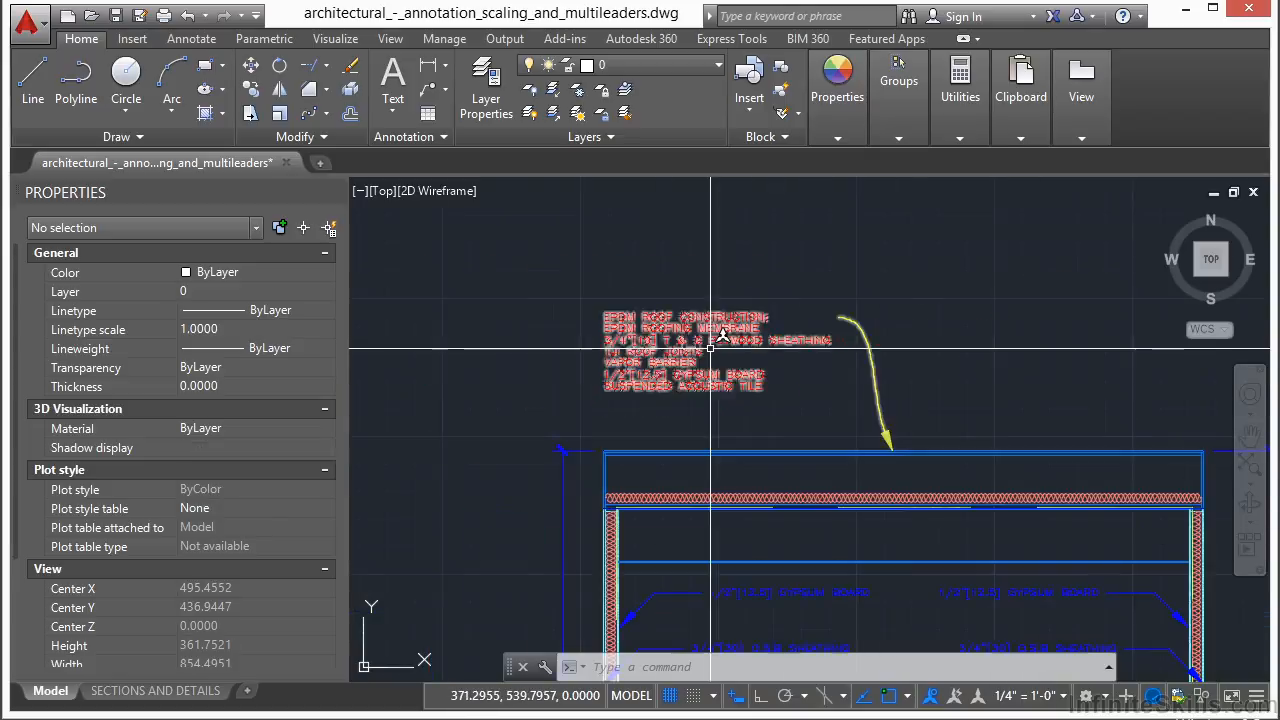
middle_drag(786, 408, 668, 347)
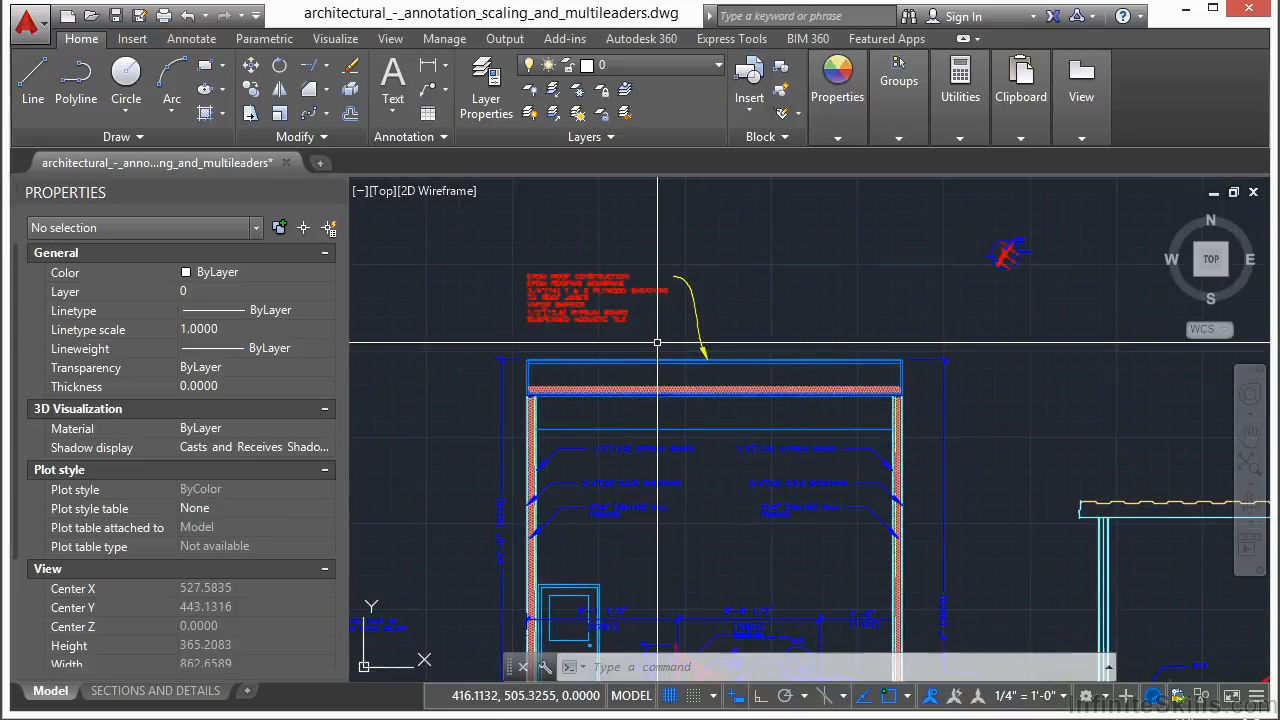
scroll(752, 488, up, 3)
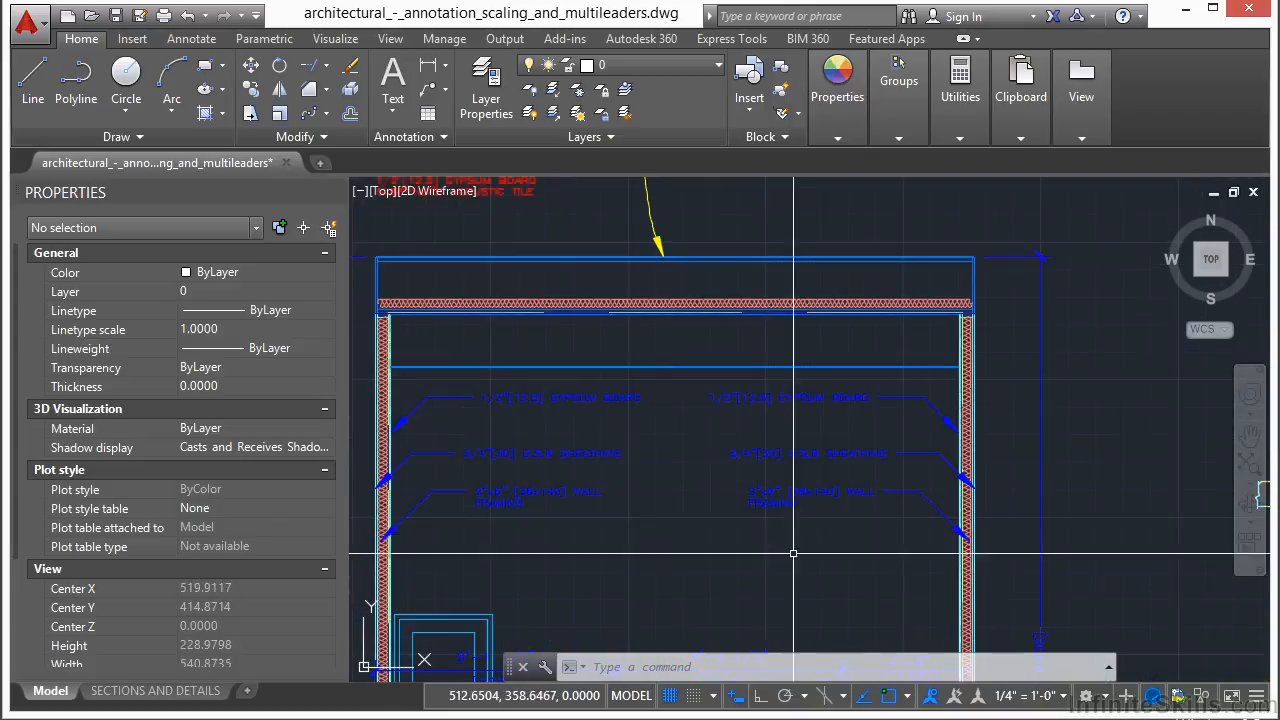
click(755, 635)
click(558, 389)
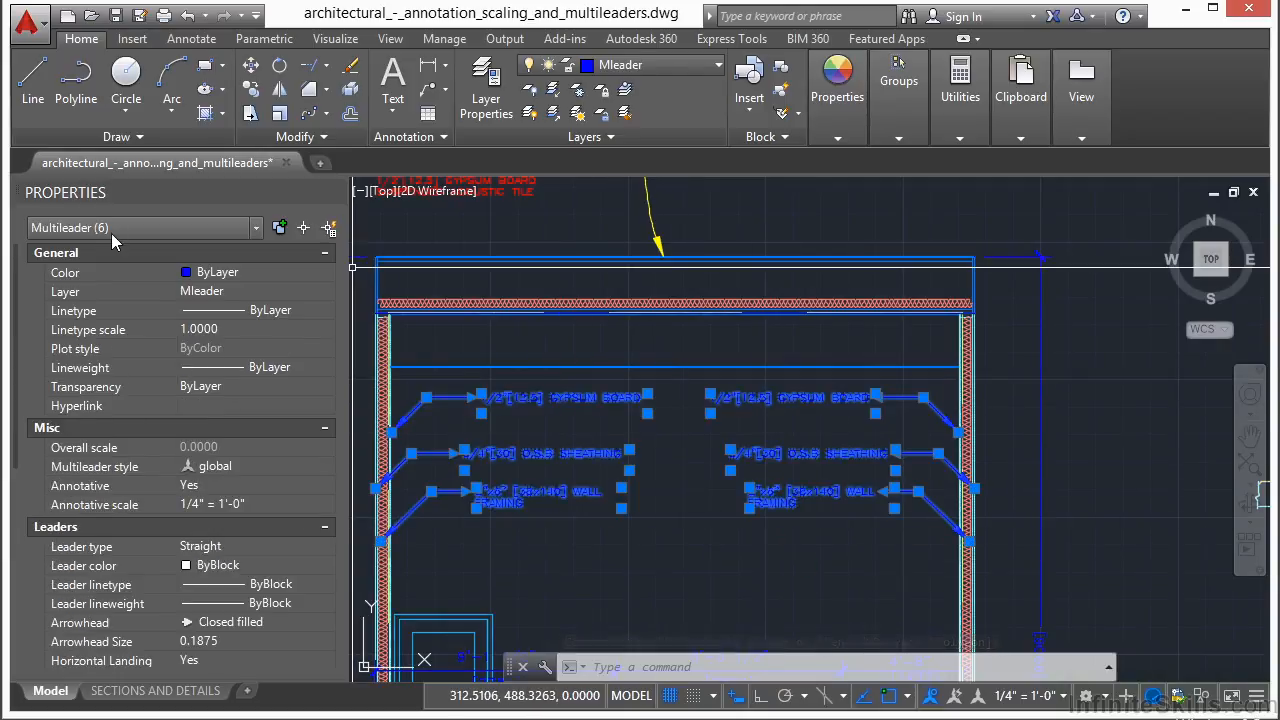
click(235, 274)
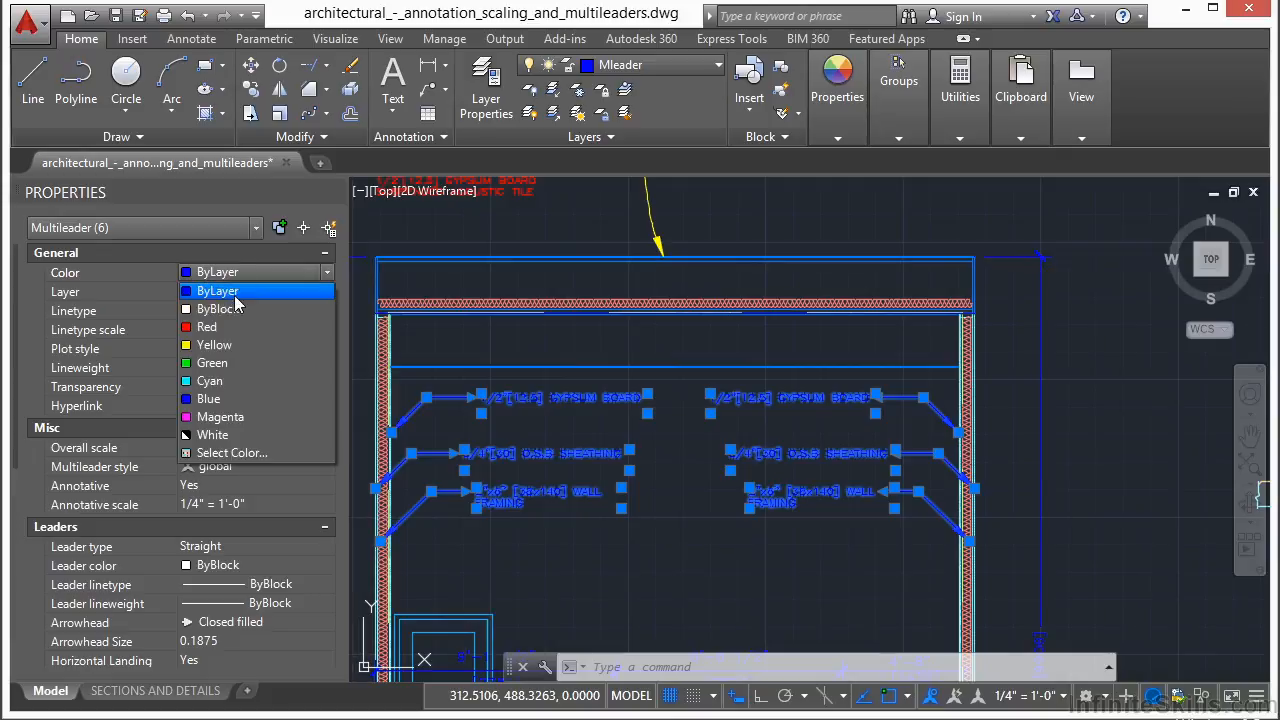
click(227, 326)
key(Escape)
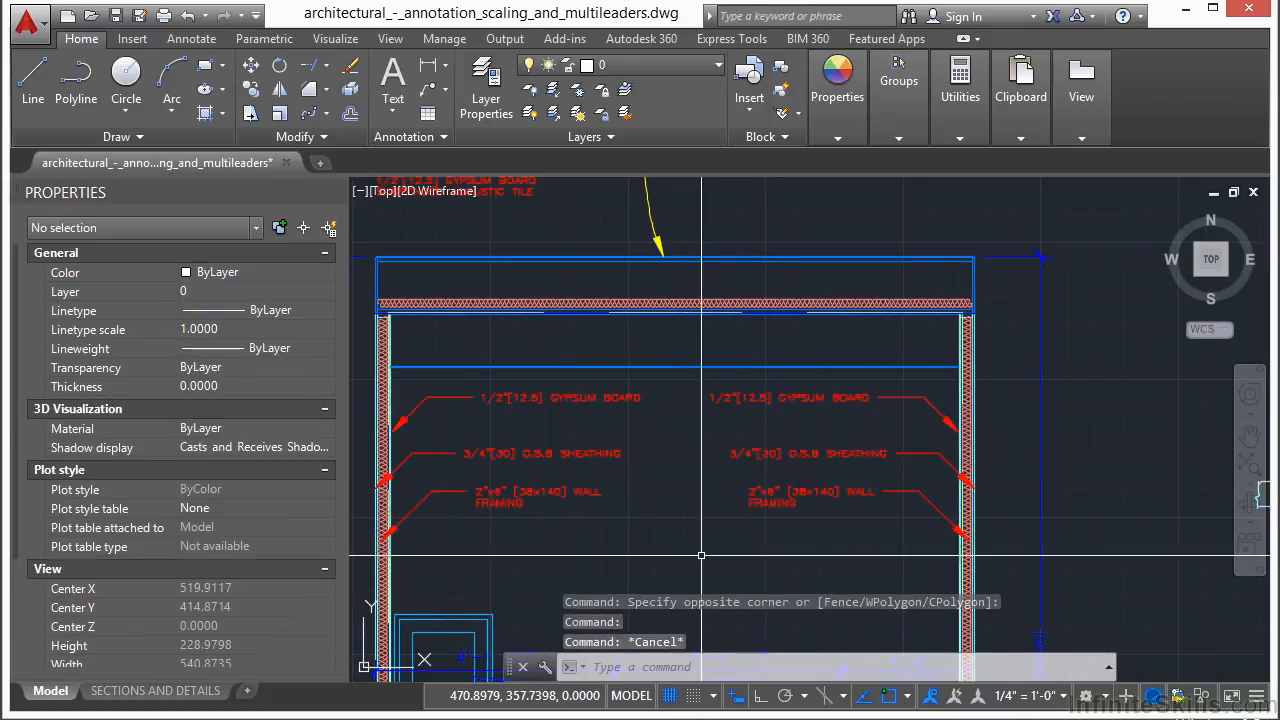
Select the objects in the upper right part of the building section with a crossing window and set their color to ByLayer.
scroll(705, 464, down, 3)
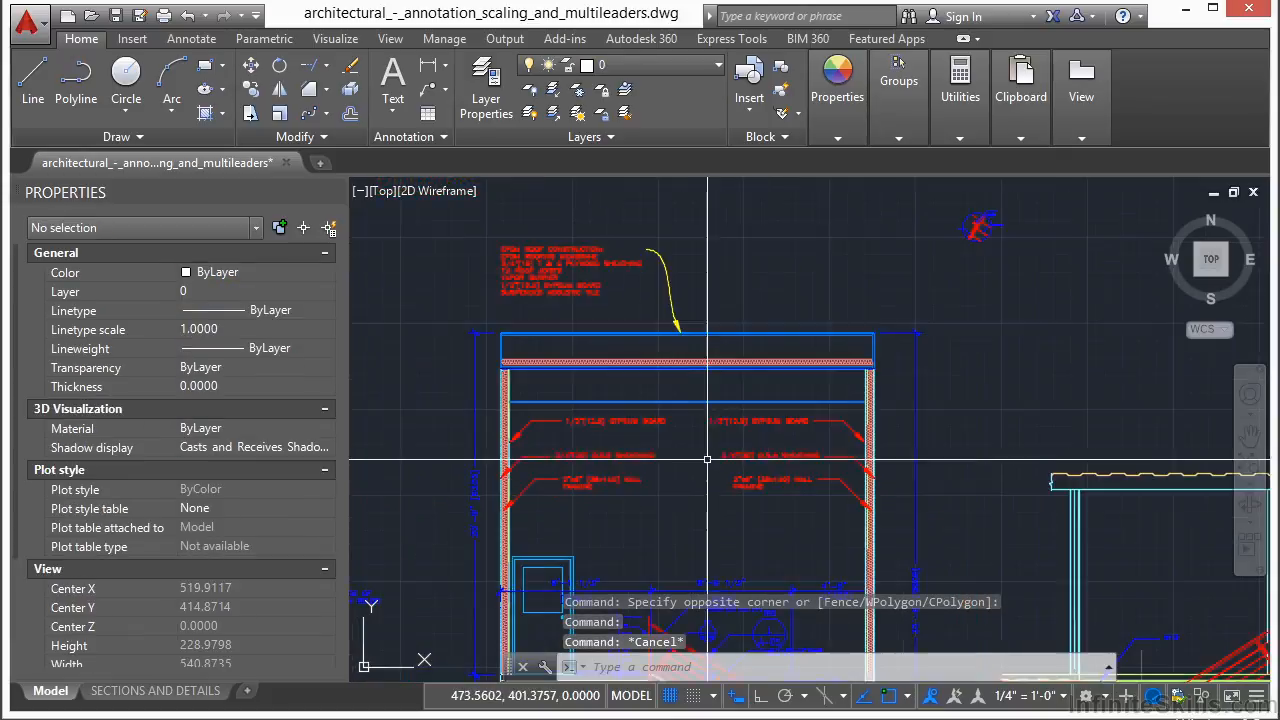
click(950, 295)
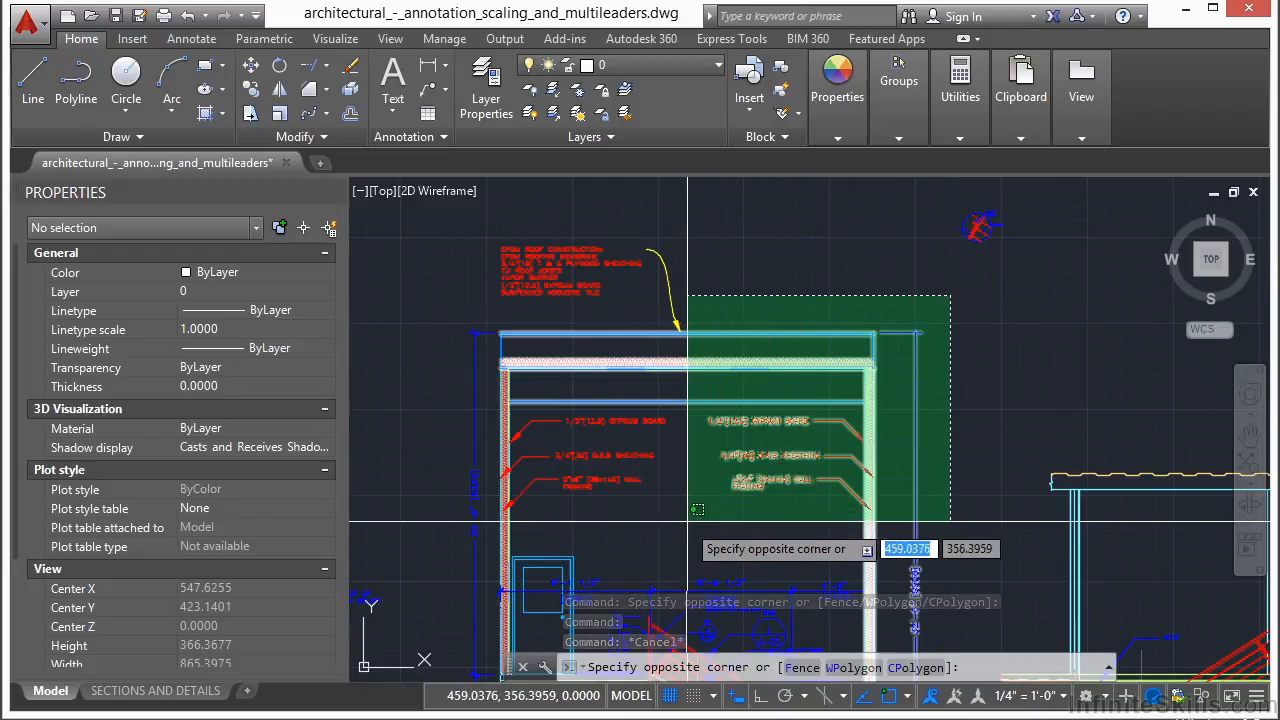
click(678, 445)
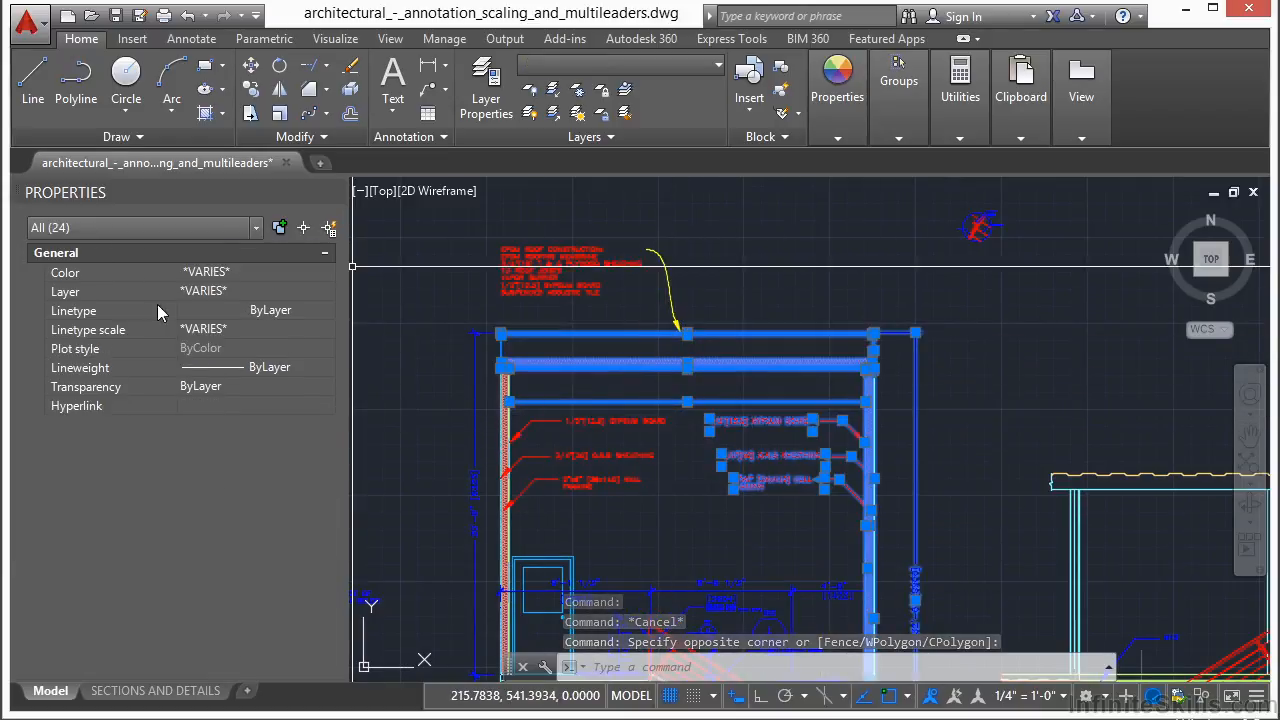
click(214, 273)
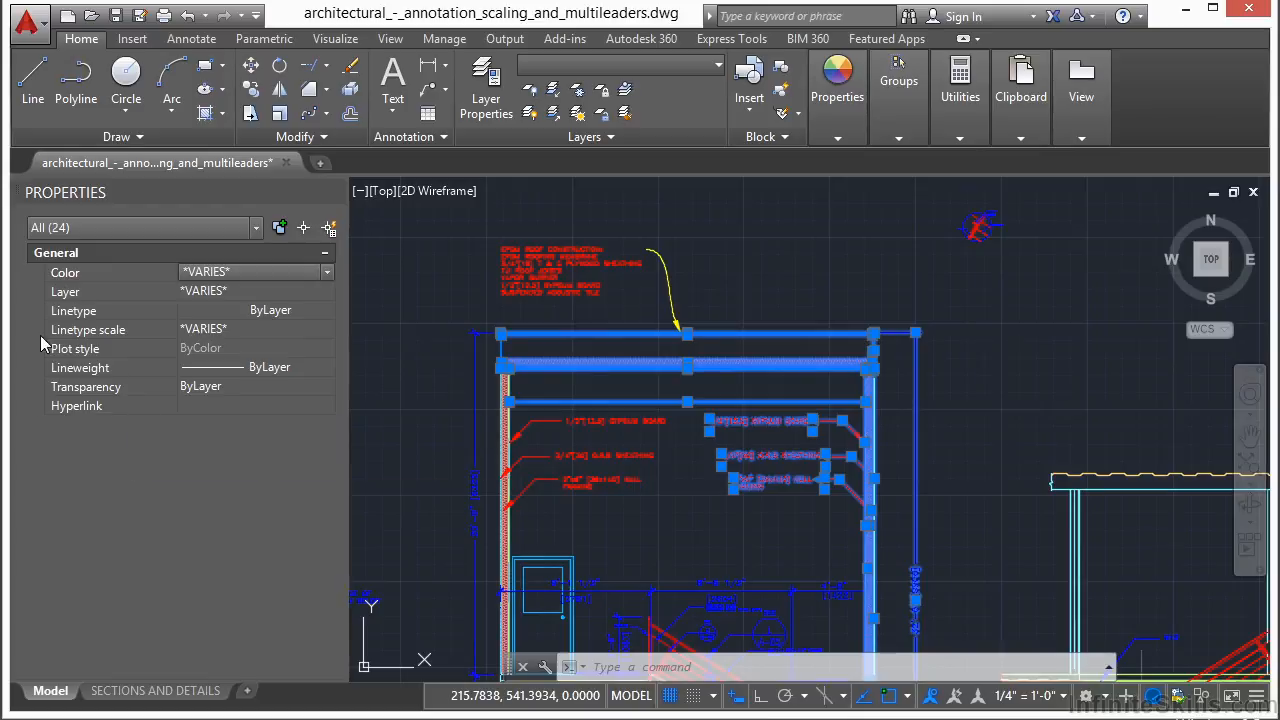
click(250, 272)
click(222, 292)
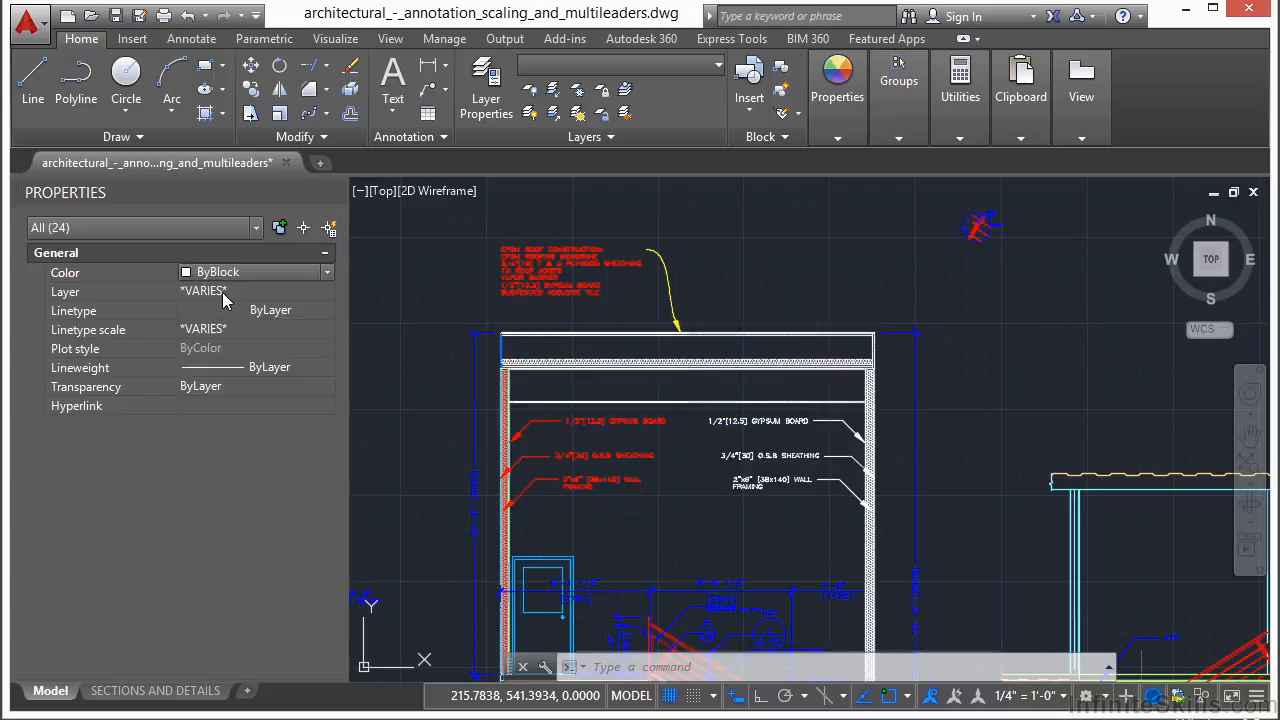
click(205, 291)
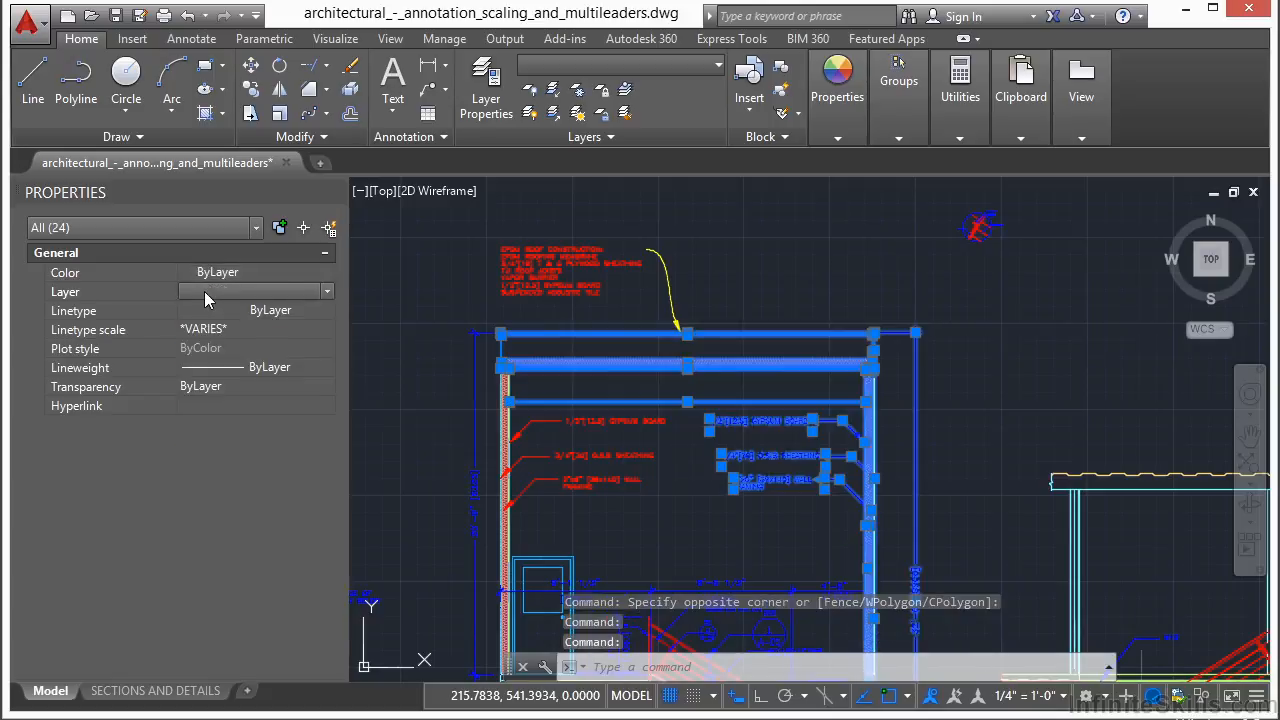
click(147, 220)
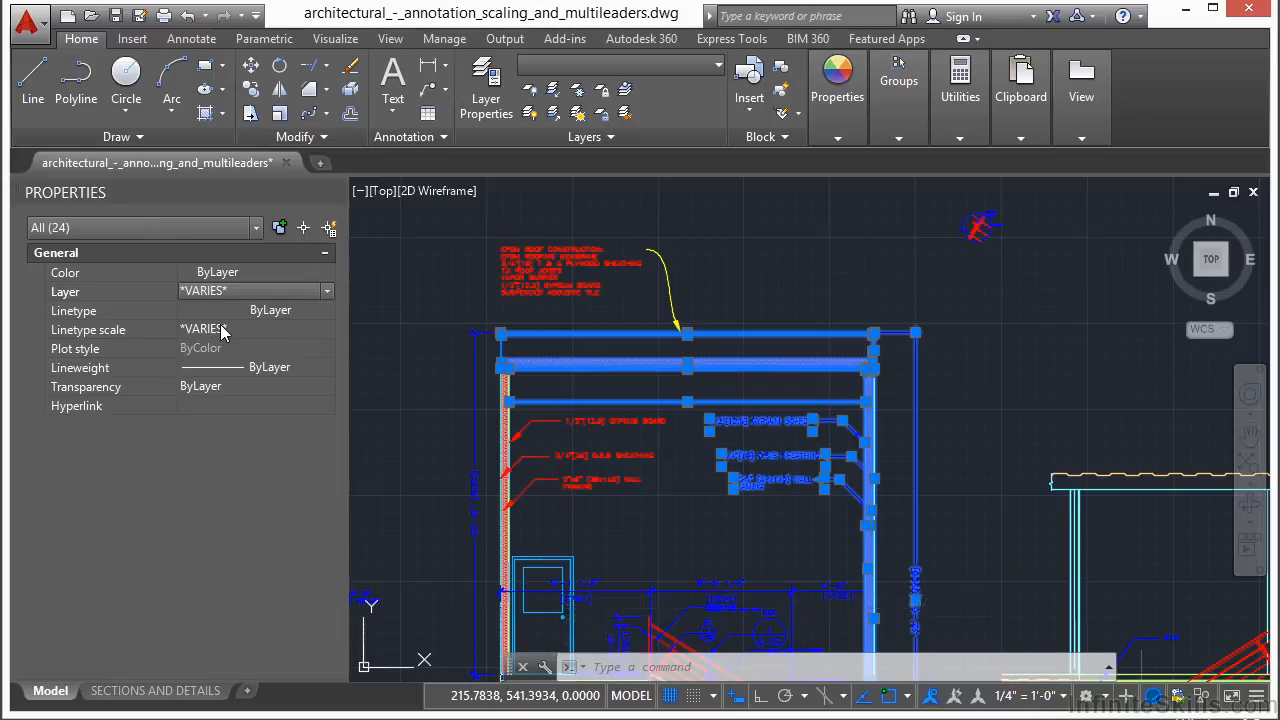
Limit the properties of the mixed selection to the rotated dimension and set its color to Red.
click(256, 228)
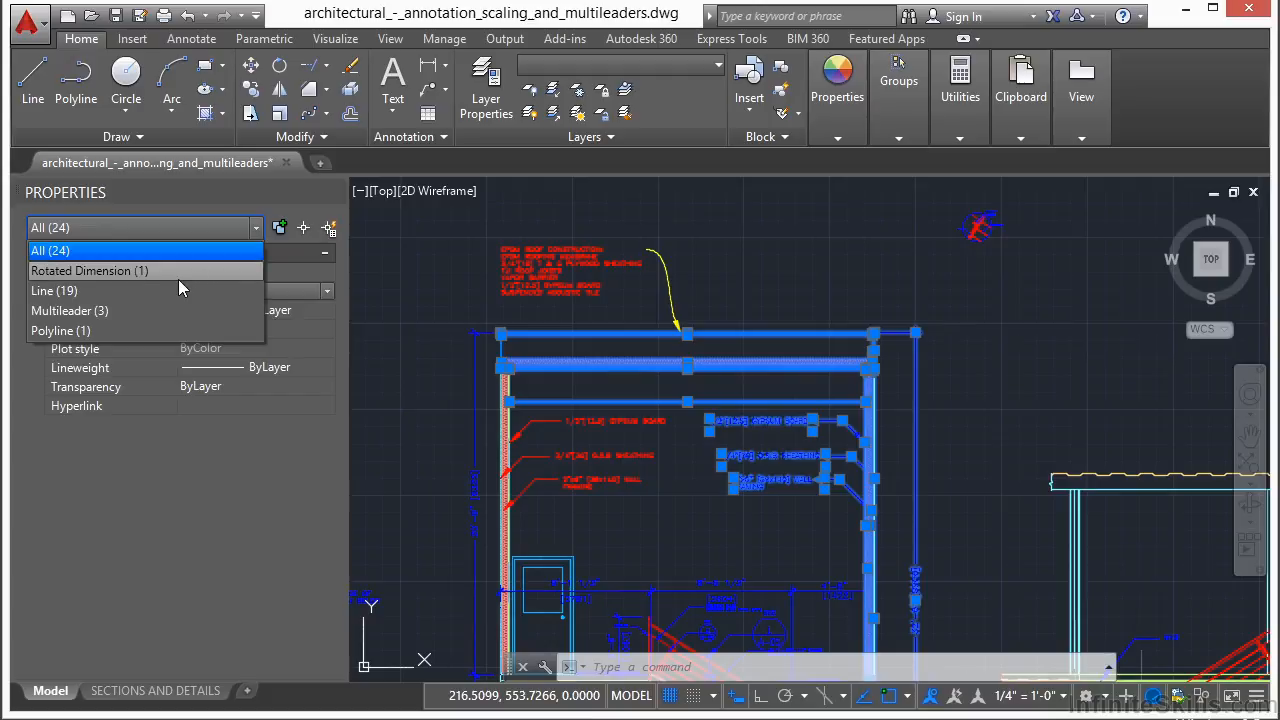
click(110, 270)
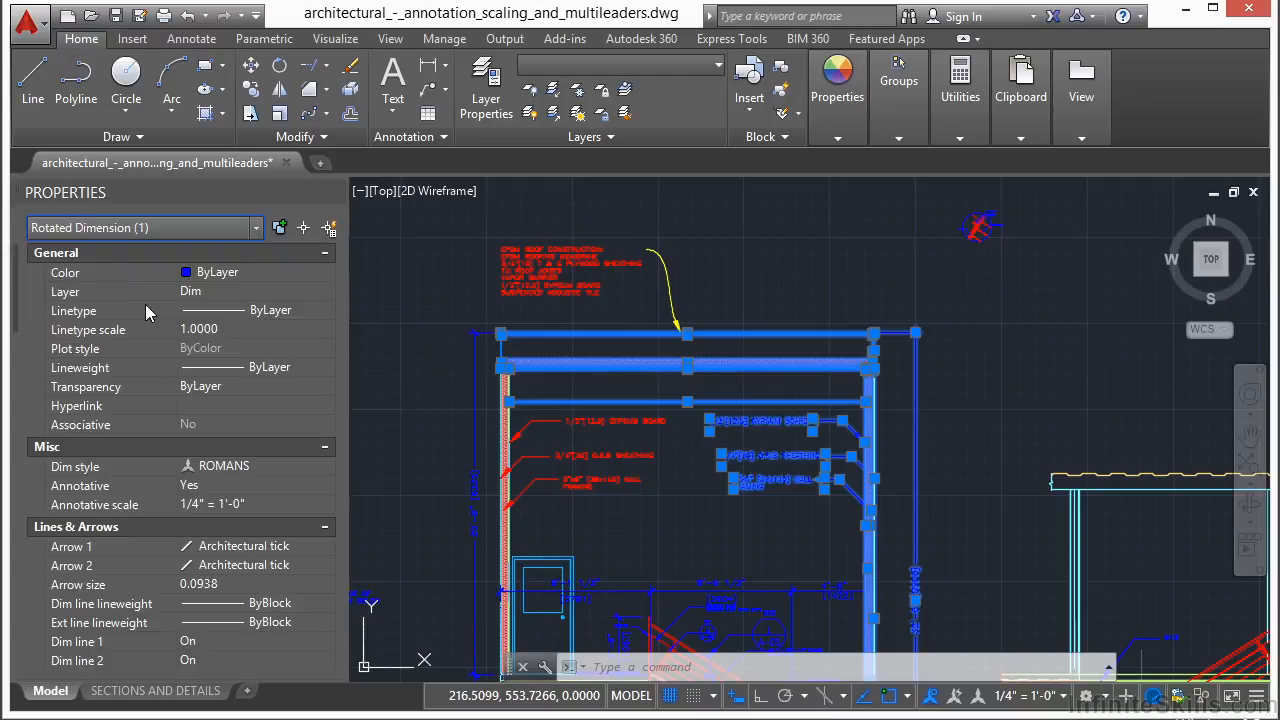
click(235, 268)
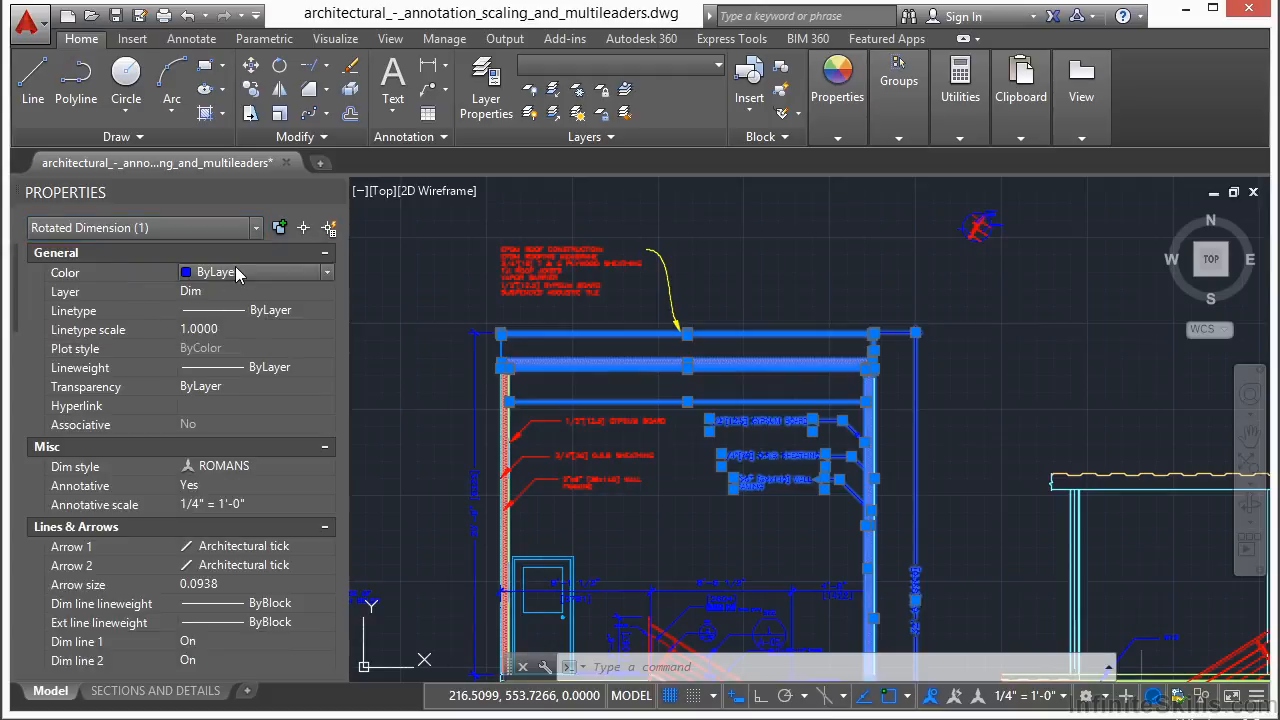
click(235, 268)
click(231, 327)
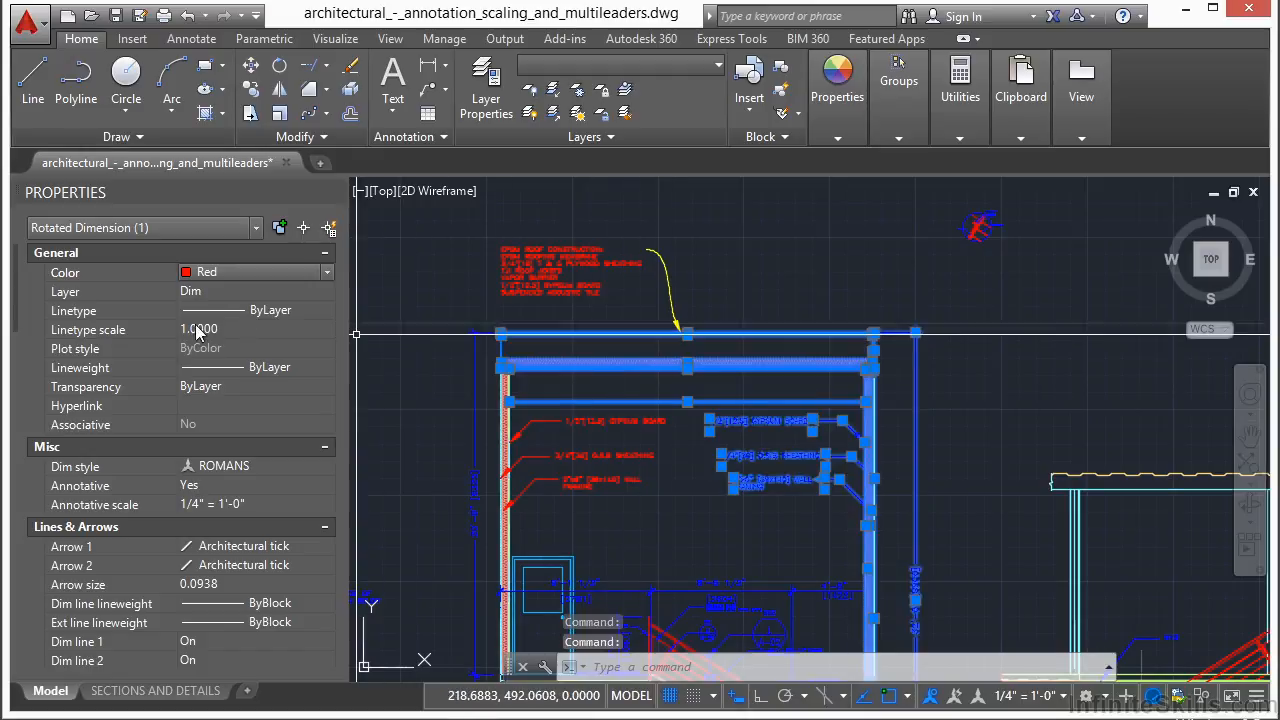
Limit the properties of the mixed selection to its lines, set their color to Green, and clear the selection.
click(256, 229)
click(84, 290)
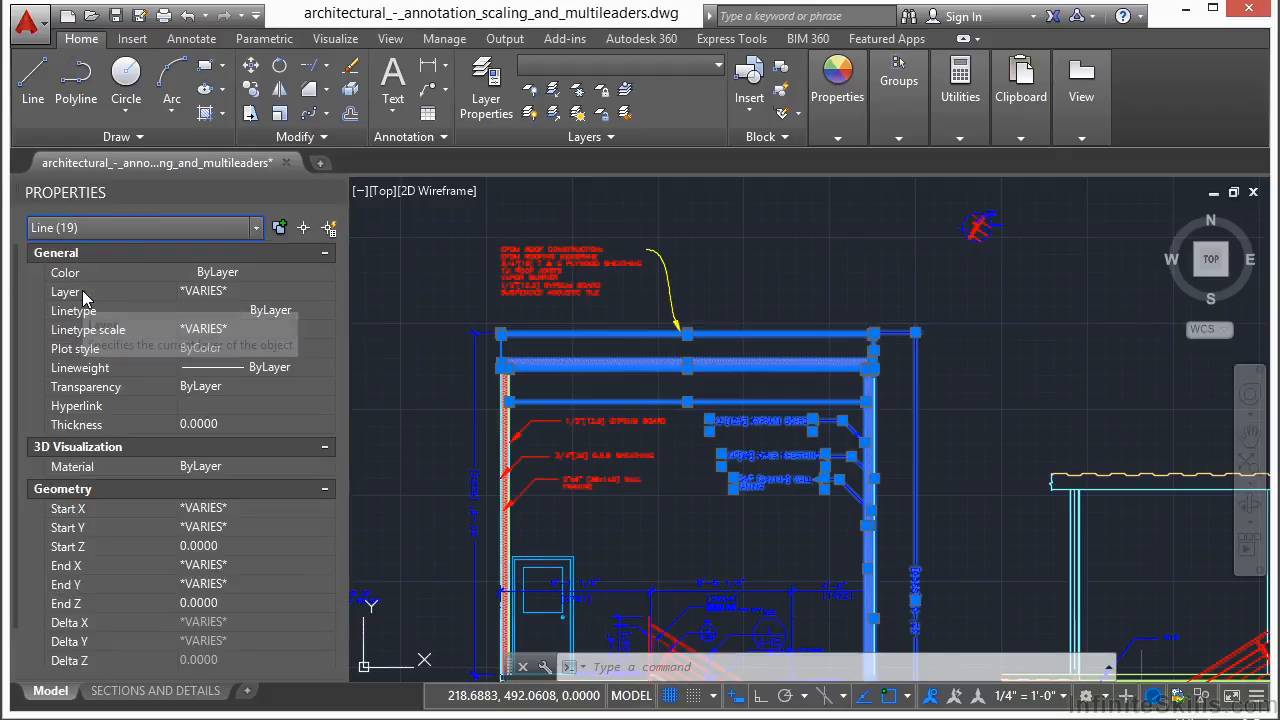
click(257, 273)
click(256, 271)
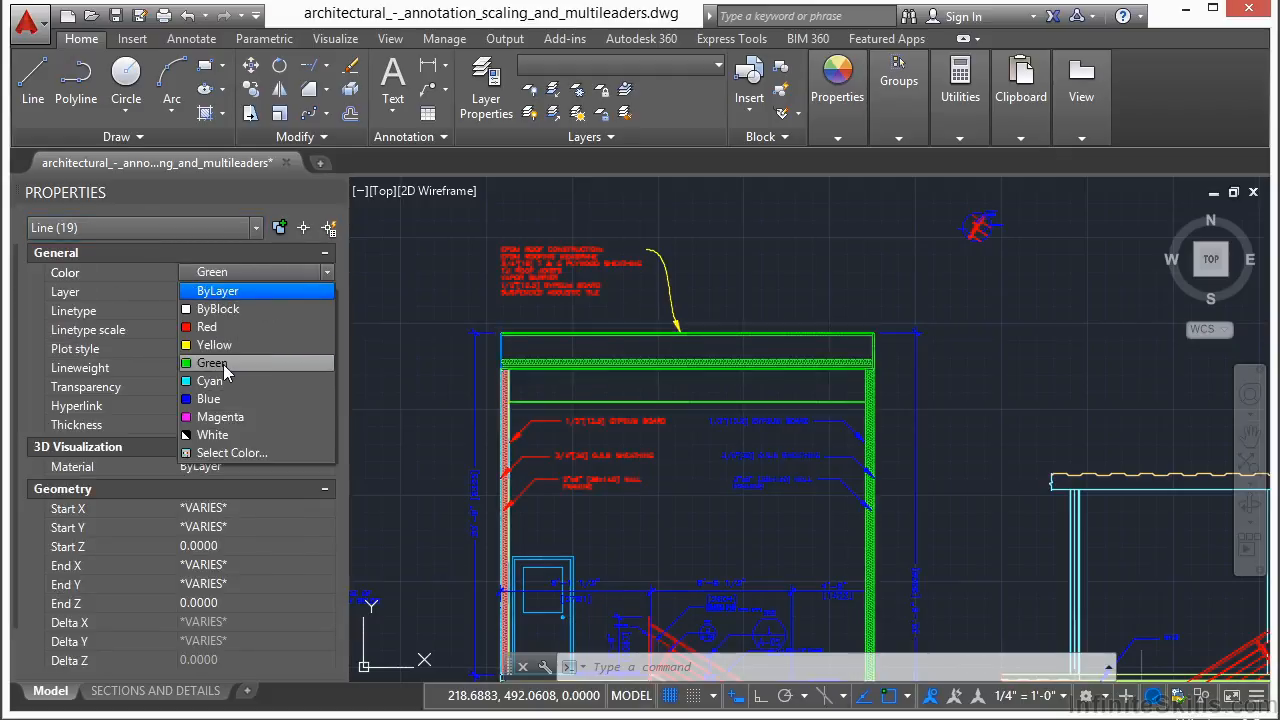
click(212, 364)
key(Escape)
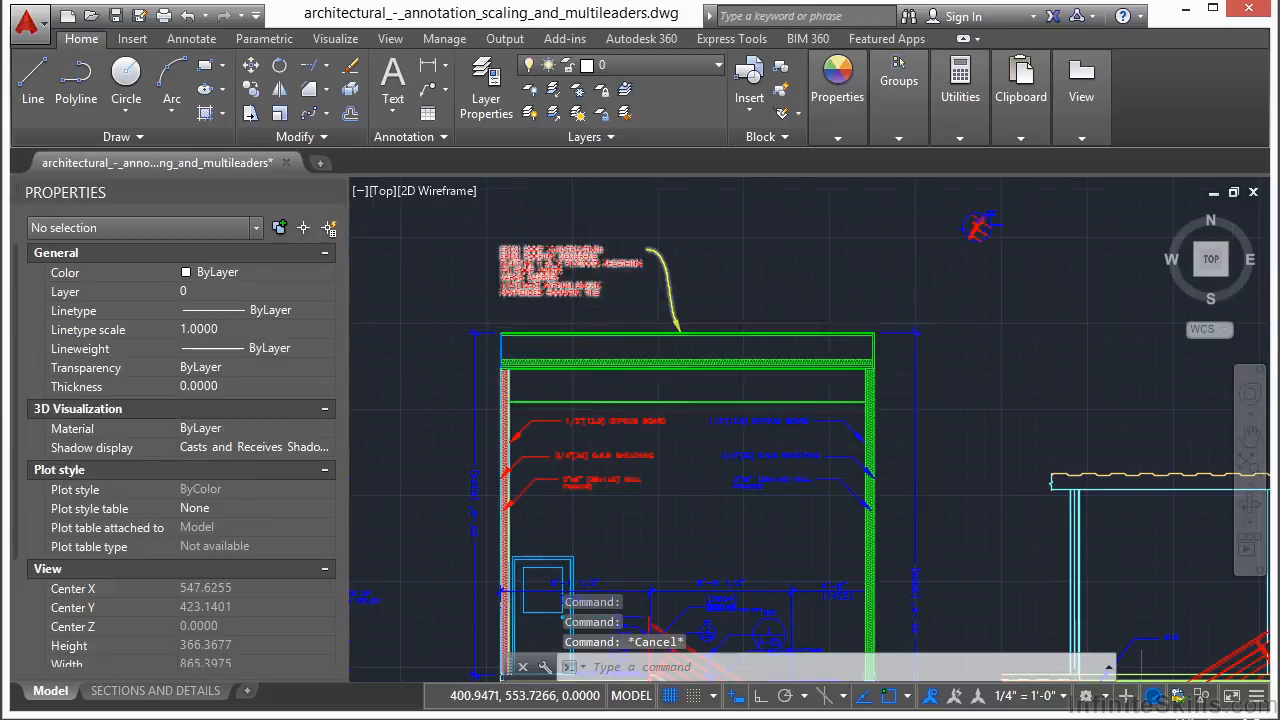
Select the horizontal ceiling line above the gypsum board notes, examine its general and geometry properties, and clear the selection.
scroll(601, 248, down, 2)
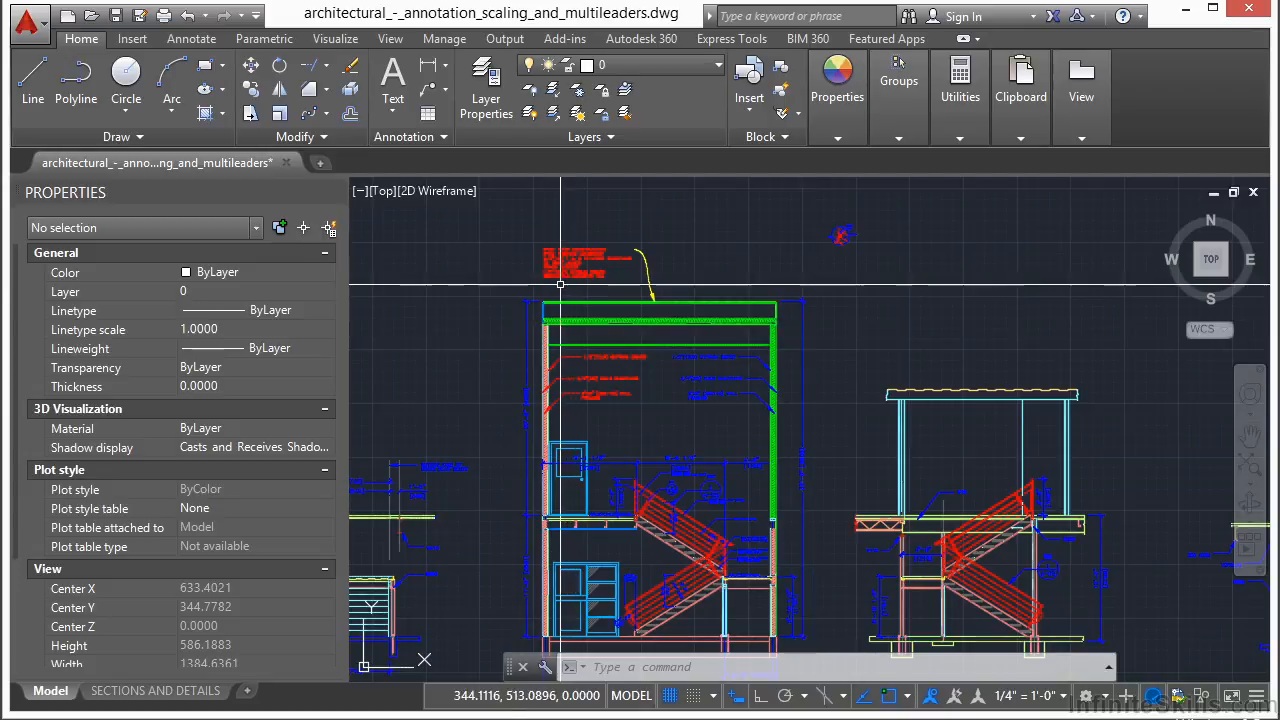
scroll(610, 305, up, 4)
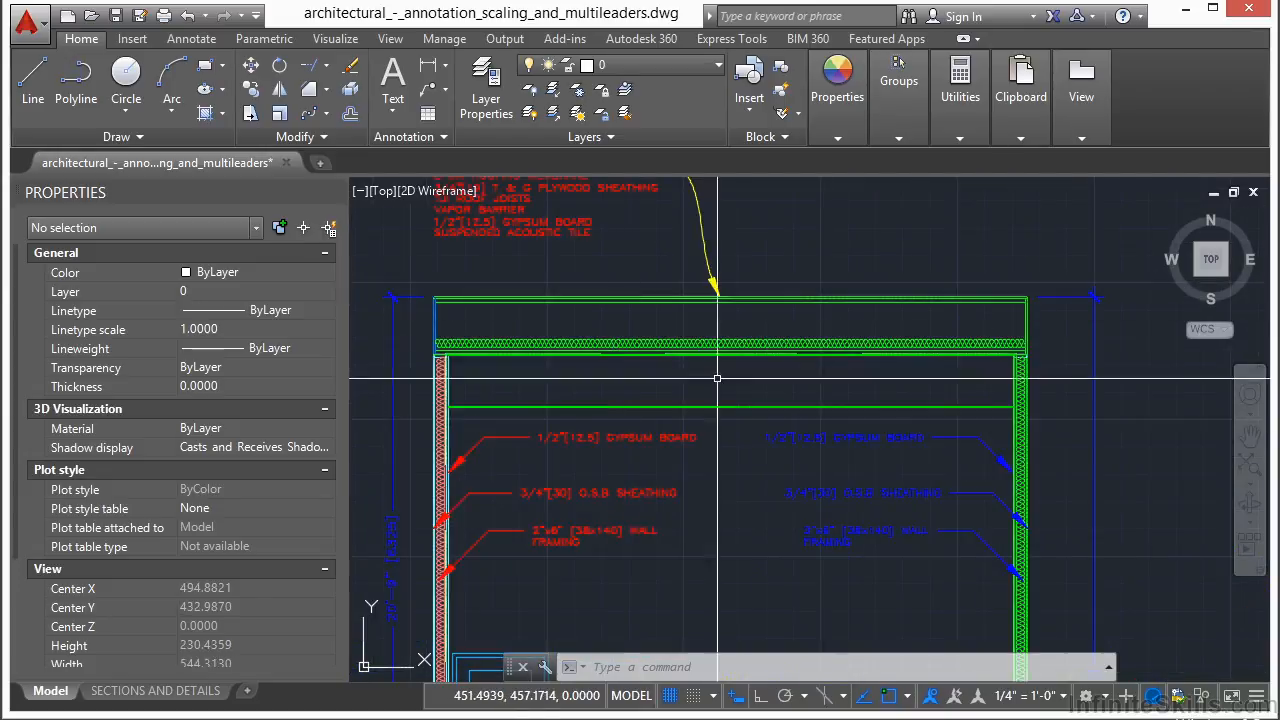
click(717, 406)
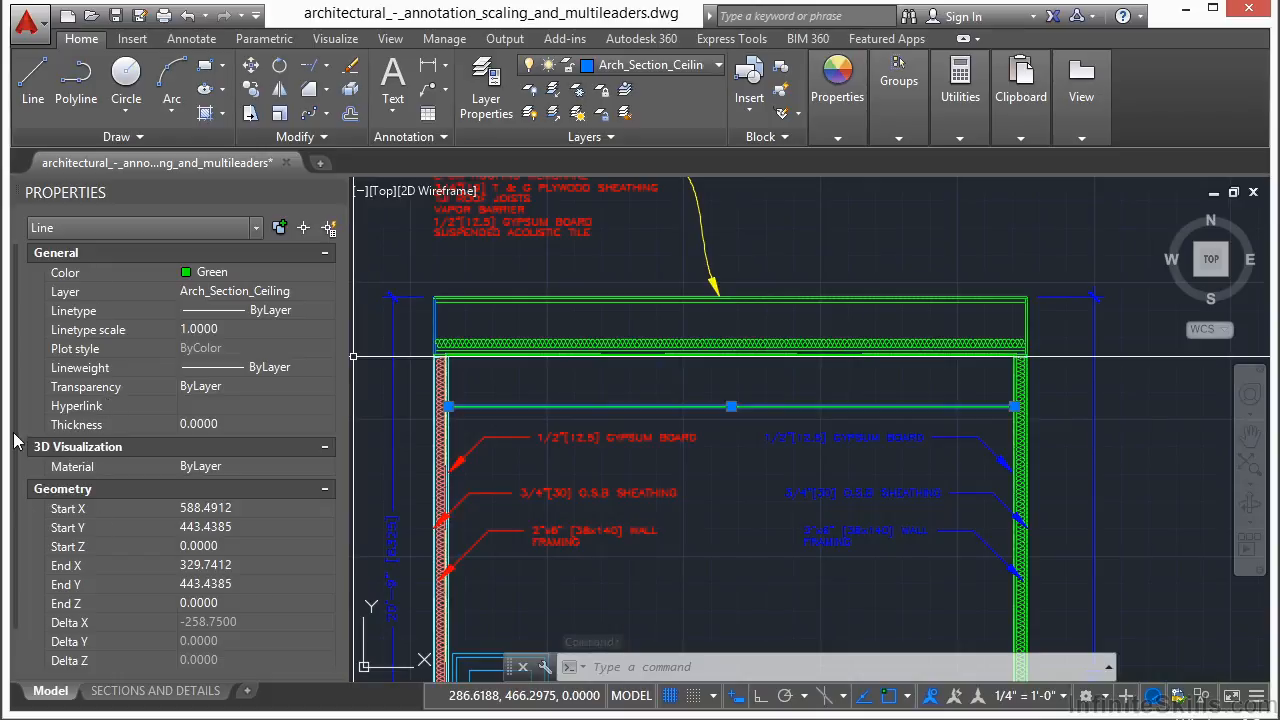
scroll(150, 590, down, 1)
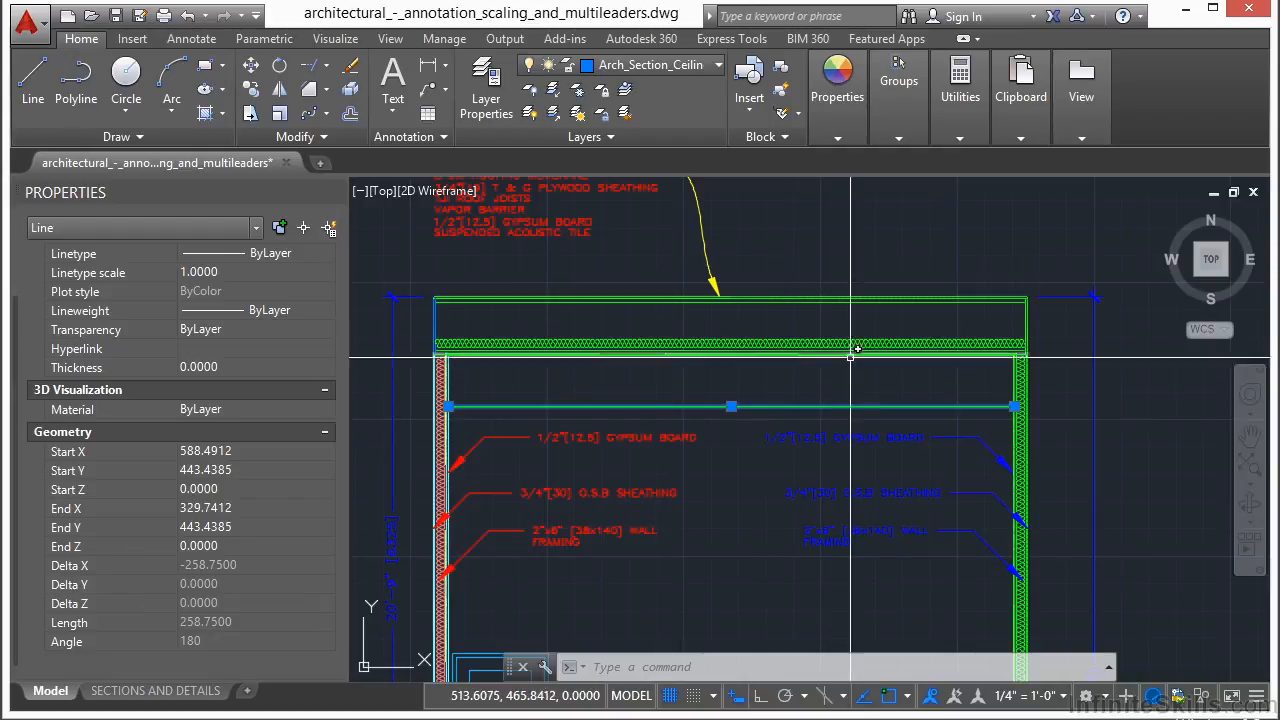
key(Escape)
scroll(811, 380, down, 2)
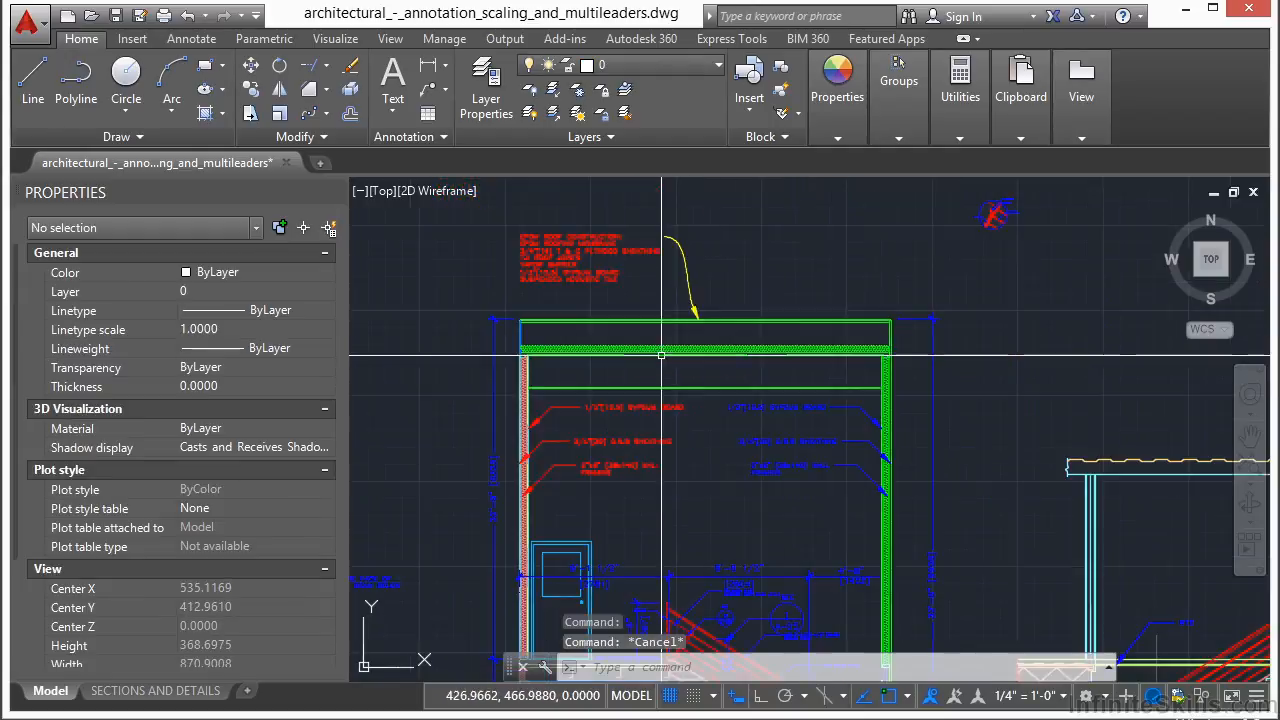